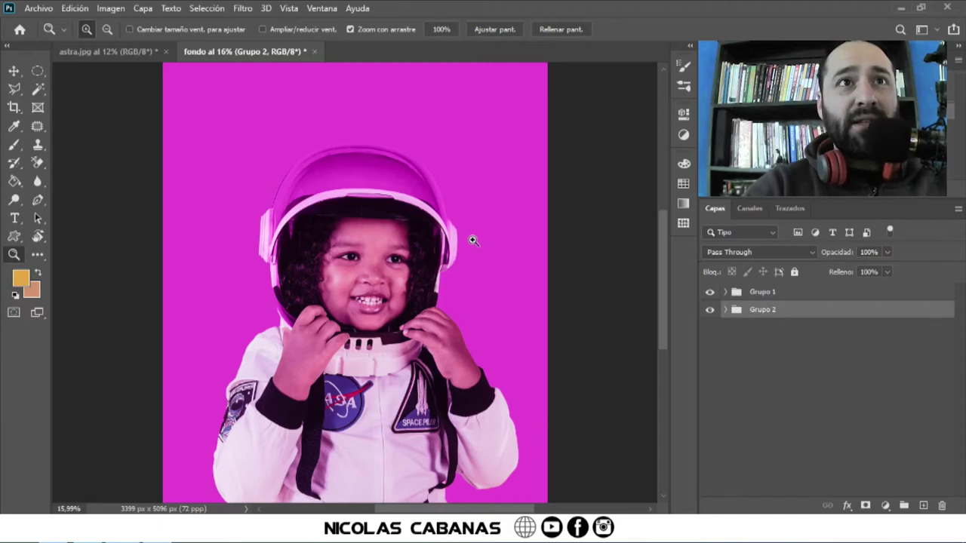
Step: Compare Grupo 1 hidden and shown, and inspect its fill layers
left_click_drag(472, 239, 442, 246)
left_click(709, 310, "alt")
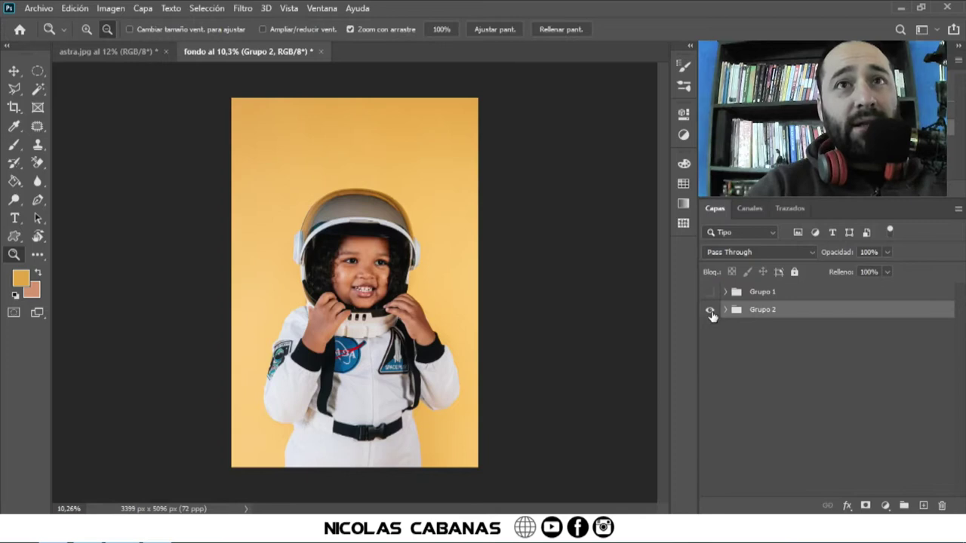
left_click(709, 310, "alt")
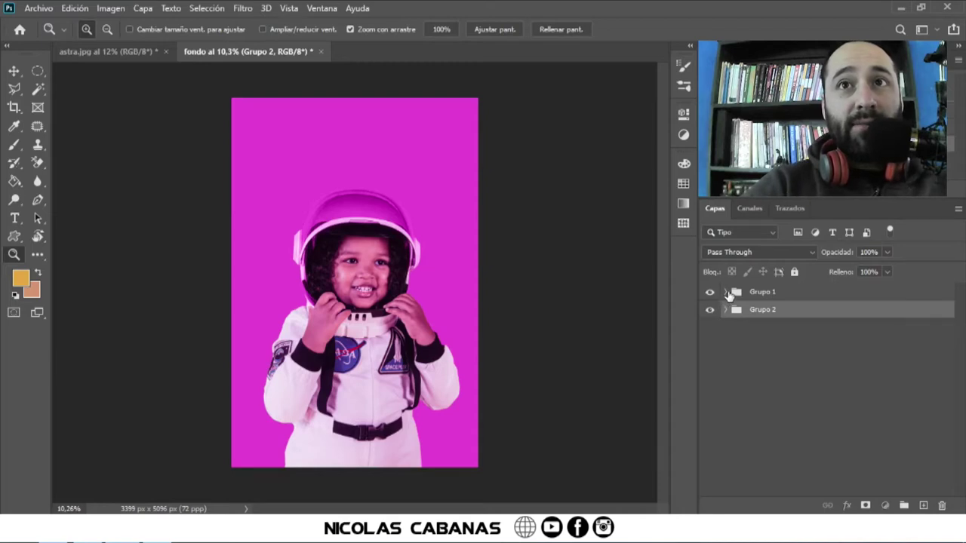
left_click(725, 292)
scroll(769, 379, "down", 2)
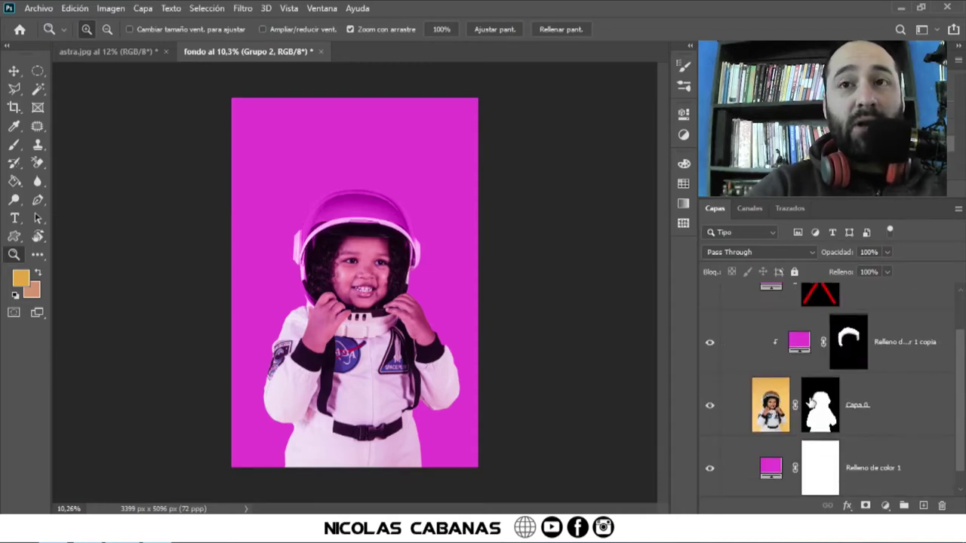
scroll(785, 385, "up", 1)
scroll(754, 366, "up", 1)
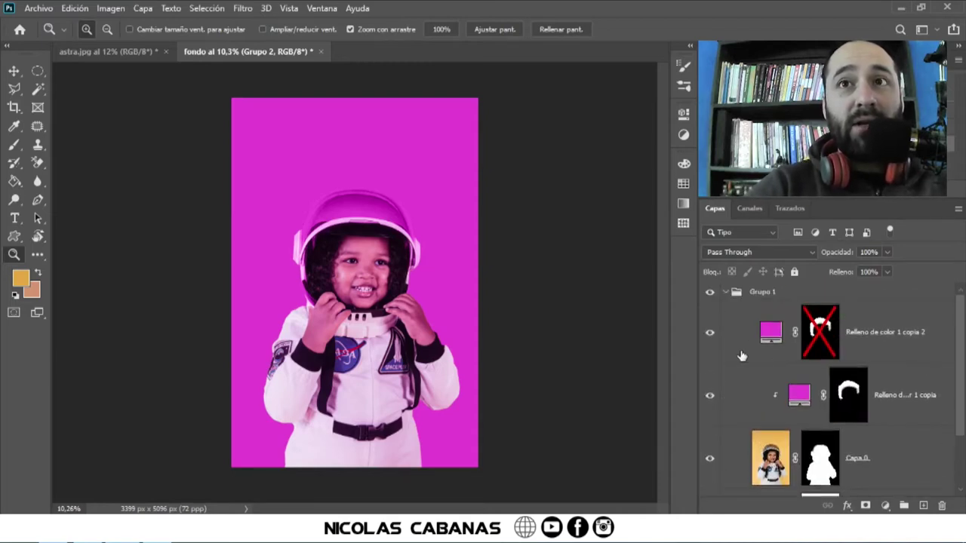
left_click(725, 292)
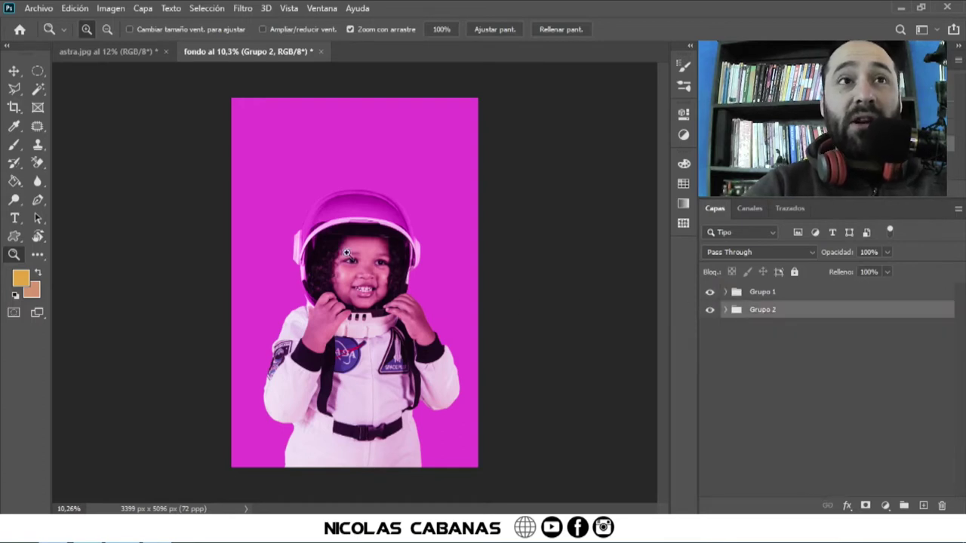
Step: Hide Grupo 1 to reveal the original orange-background photo, fitted in view
left_click_drag(384, 237, 604, 298)
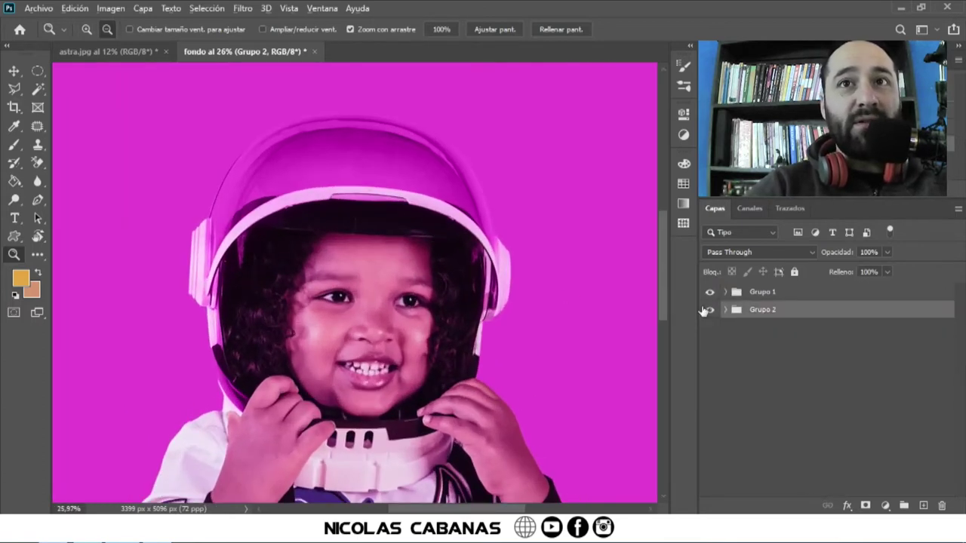
left_click(709, 311, "alt")
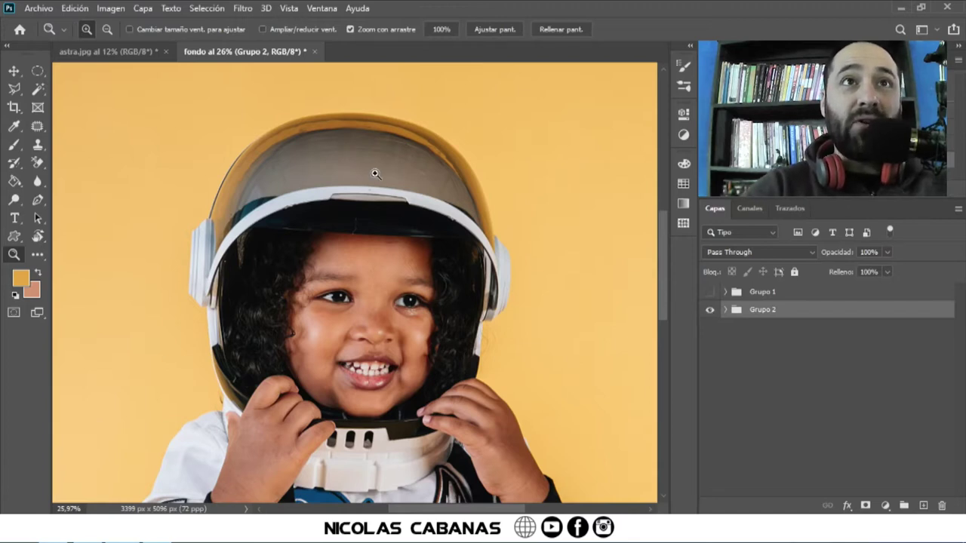
mouse_move(520, 295)
left_mouse_down()
mouse_move(511, 323)
mouse_move(476, 356)
left_mouse_up()
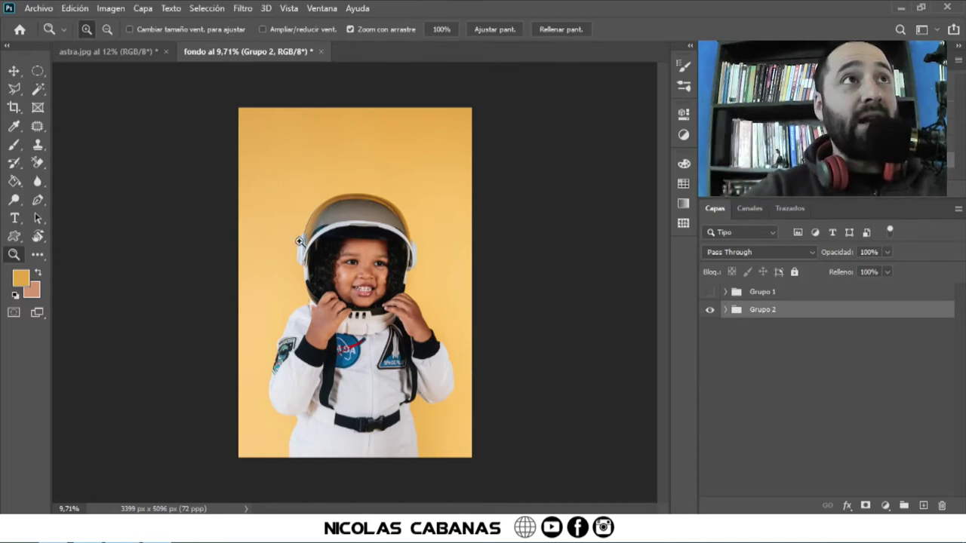
left_click(114, 51)
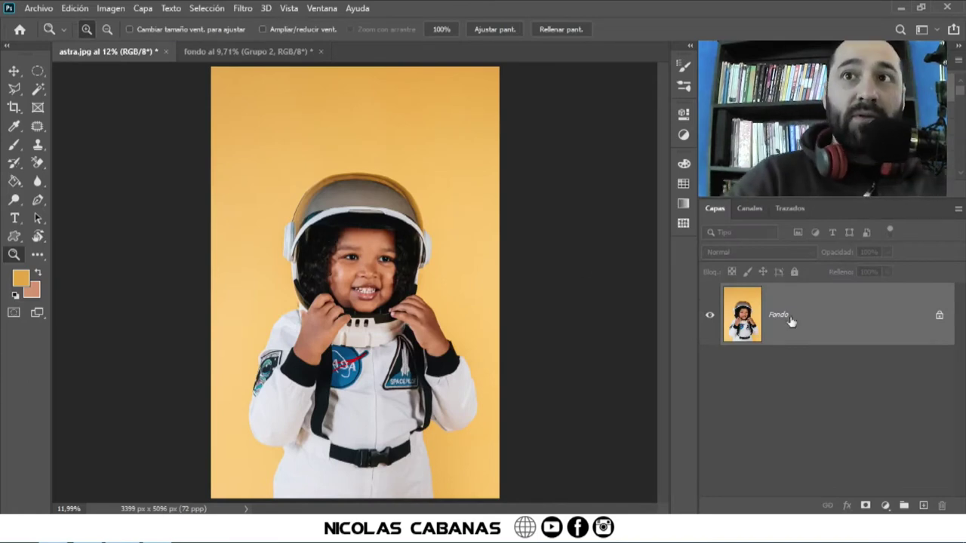
Step: Unlock Fondo into Capa 0, test a Magic Wand background selection, then deselect
left_click(936, 315)
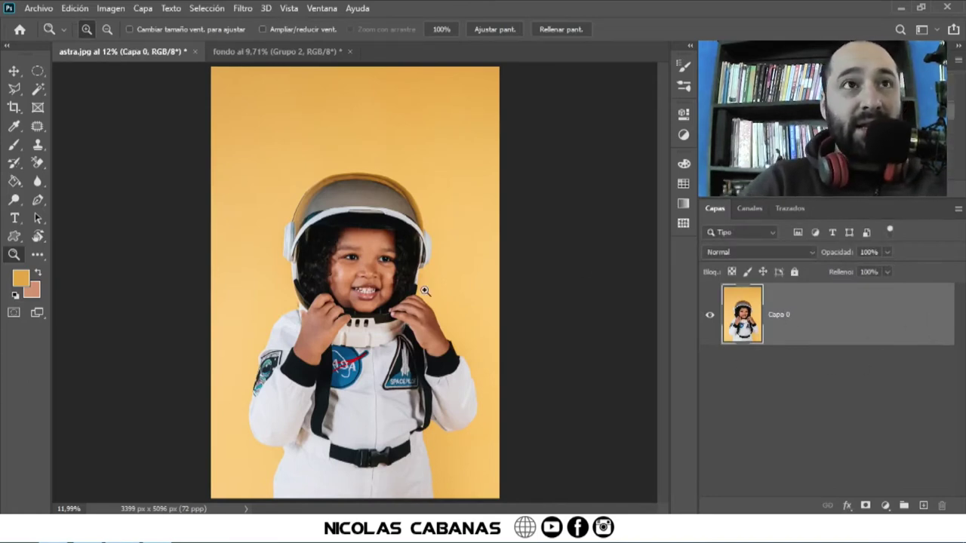
left_click(37, 88)
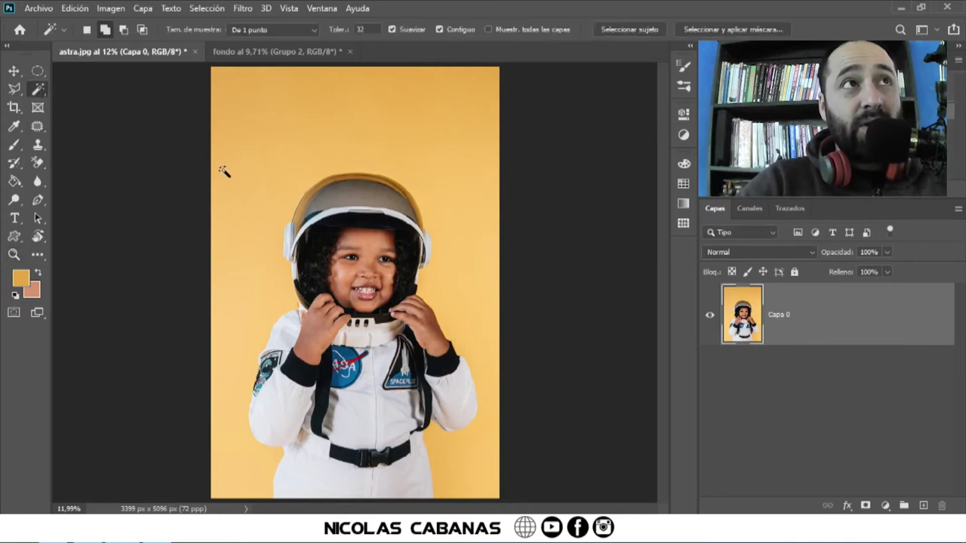
left_click(284, 142)
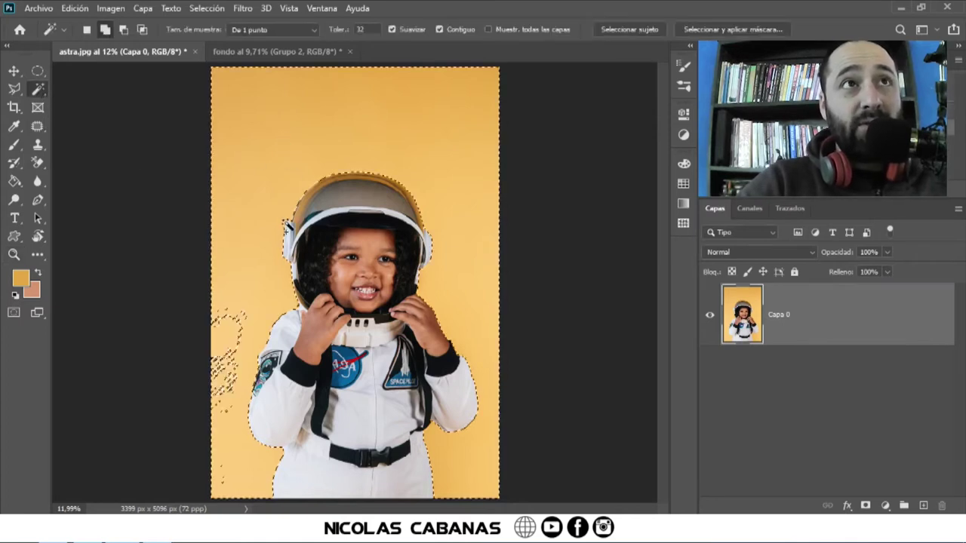
right_click(40, 91)
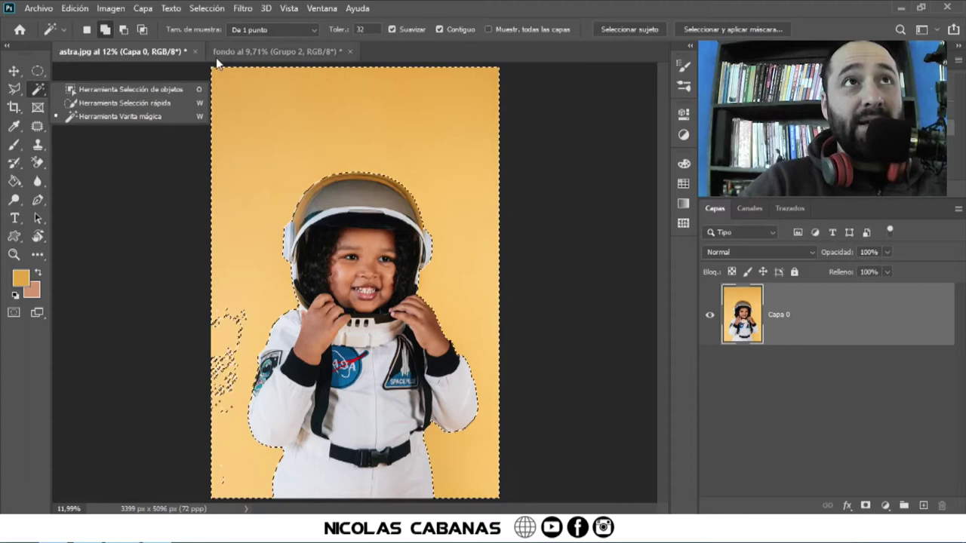
key("Escape")
key("ctrl+d")
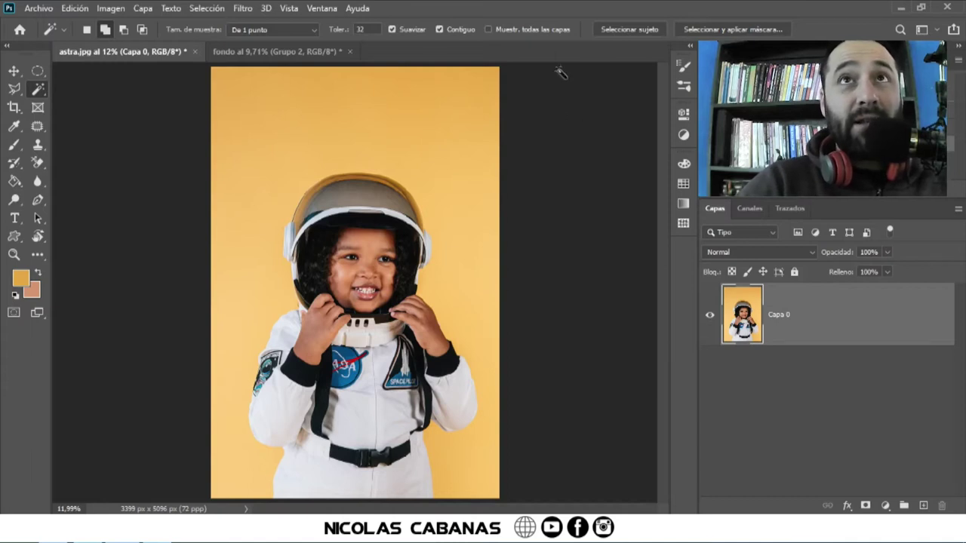
Step: Select the astronaut child with Seleccionar sujeto and zoom in on her
left_click(626, 30)
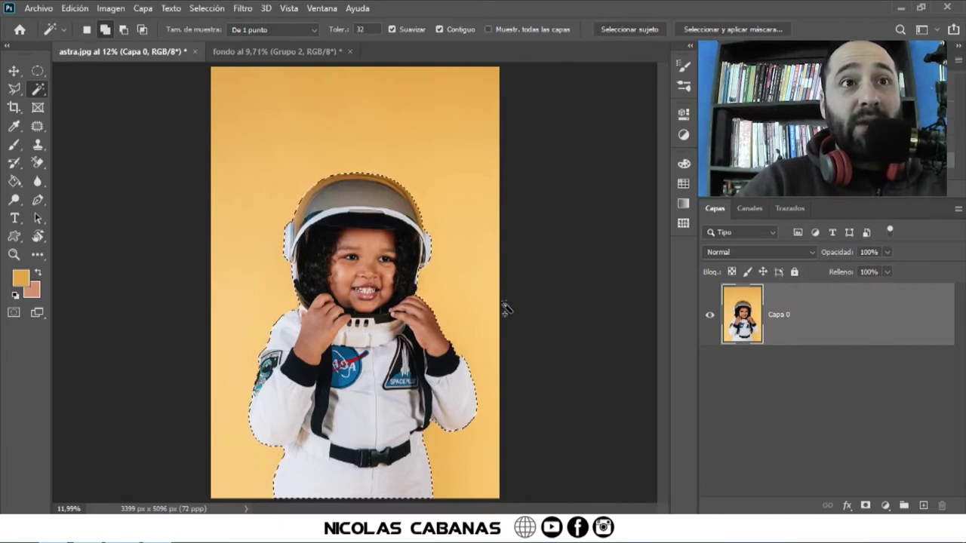
scroll(364, 212, "up", 2)
scroll(364, 211, "up", 2)
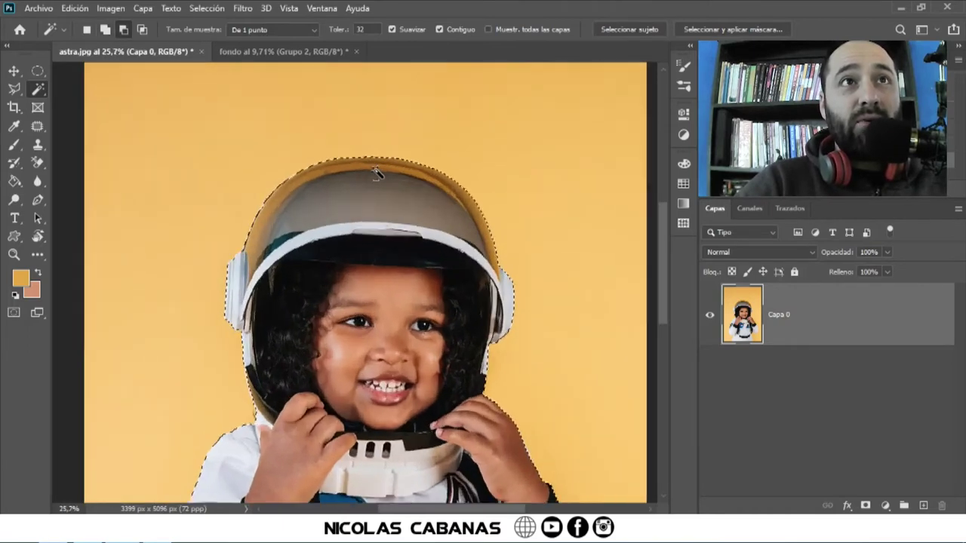
scroll(369, 196, "up", 1)
scroll(394, 163, "up", 1)
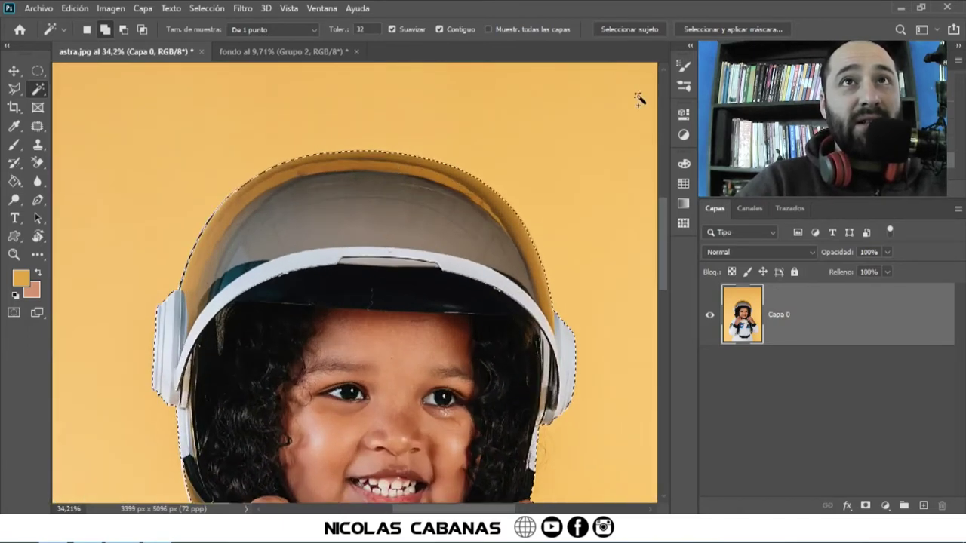
Step: Enter Seleccionar y aplicar máscara and look over the cut-out child
left_click(753, 30)
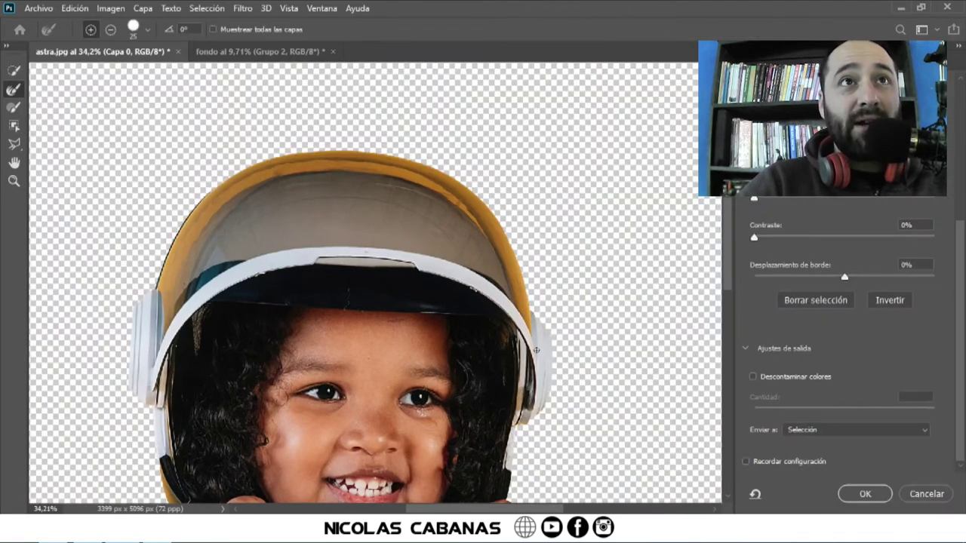
scroll(577, 428, "down", 3)
scroll(544, 375, "down", 3)
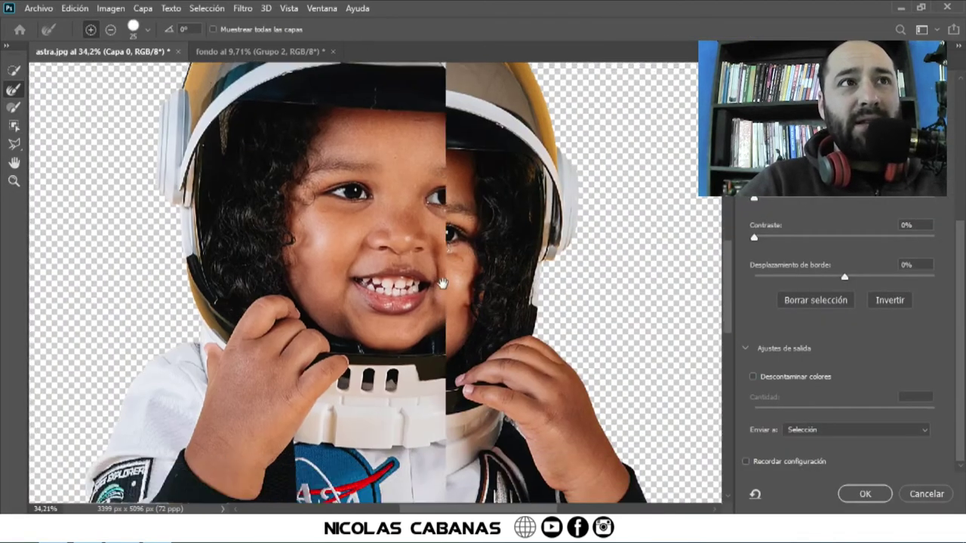
scroll(543, 374, "down", 5)
scroll(449, 198, "up", 5)
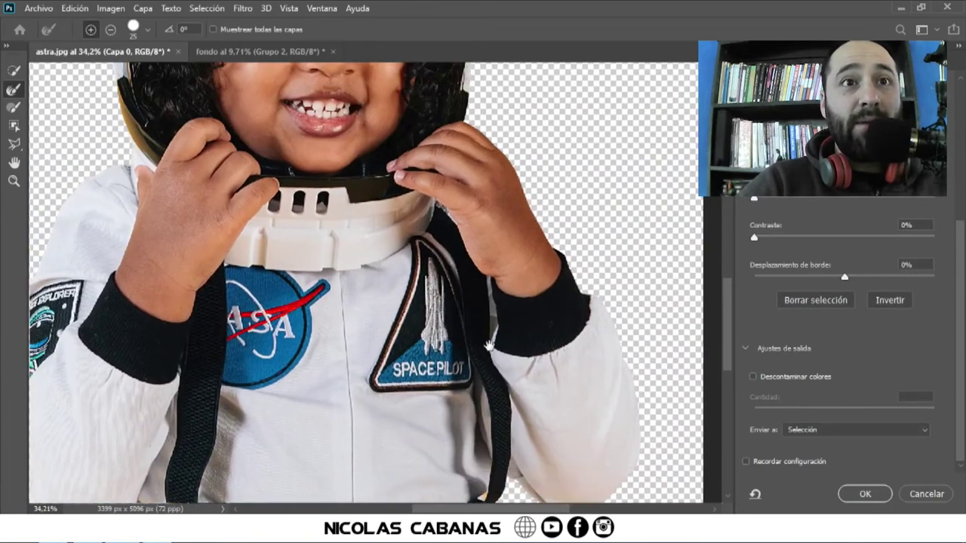
scroll(449, 197, "up", 3)
scroll(392, 227, "up", 3)
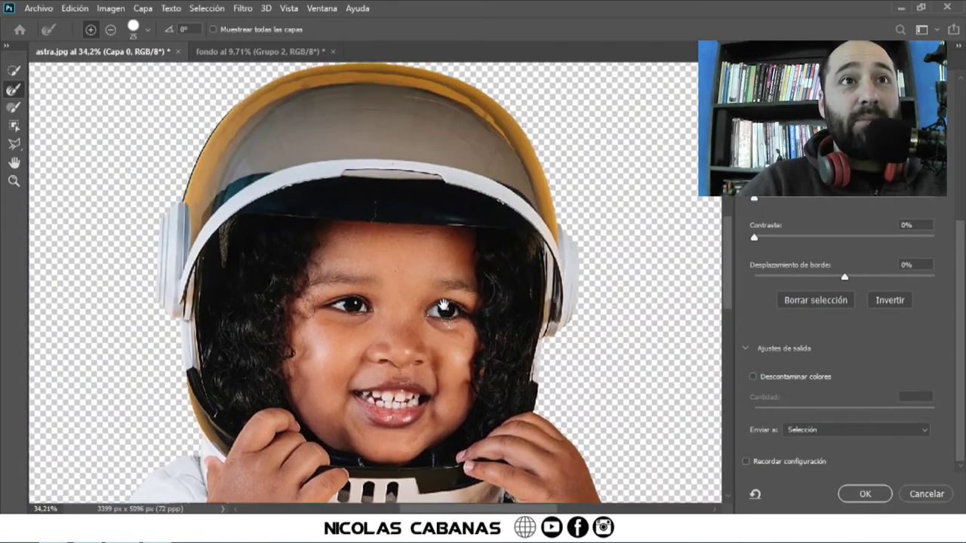
scroll(392, 228, "up", 2)
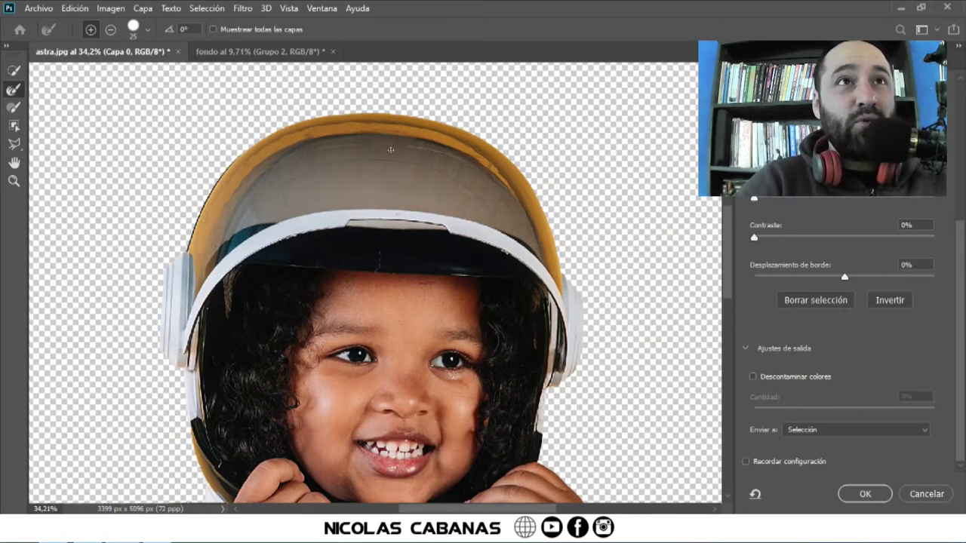
Step: Zoom into the top of the helmet and choose the Refine Edge Brush
key("z")
left_click_drag(182, 112, 582, 352)
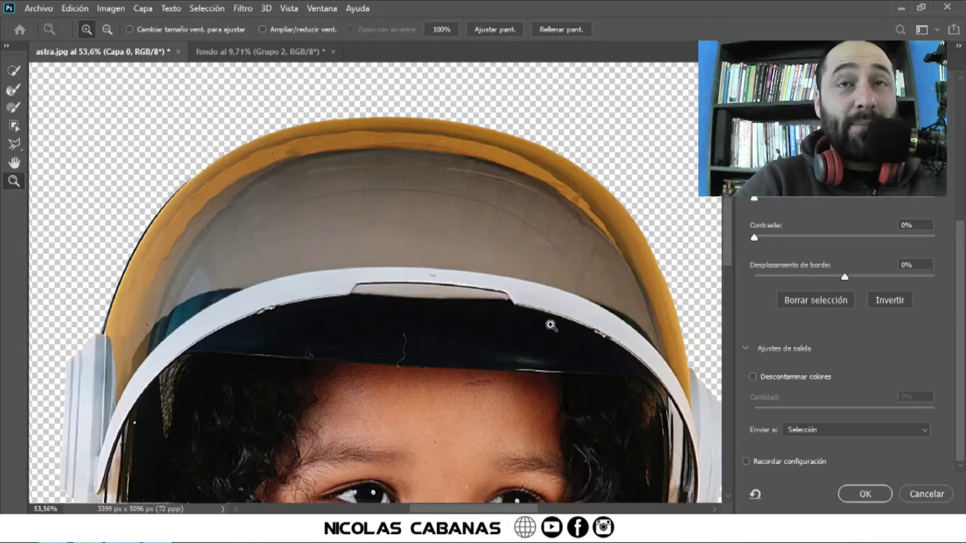
key("r")
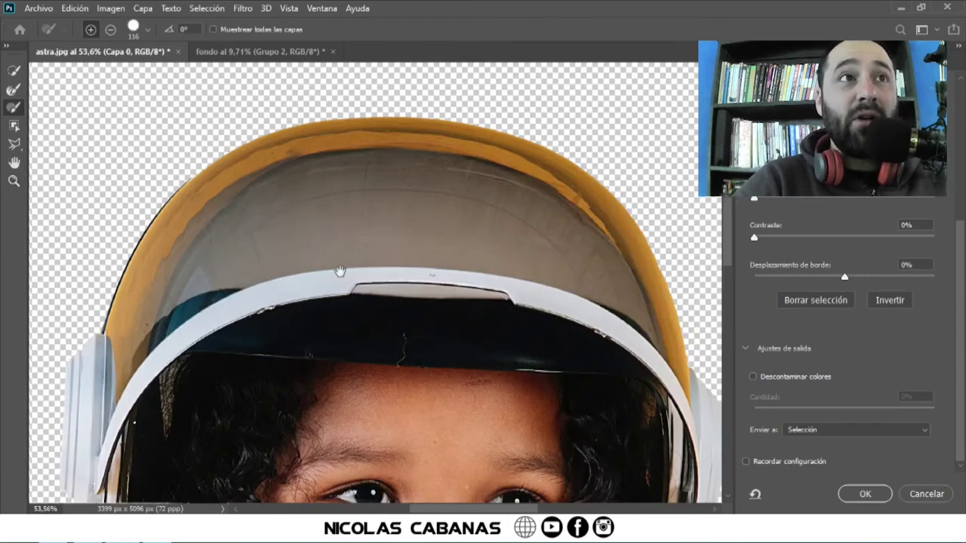
left_click_drag(340, 270, 388, 194)
mouse_move(475, 198)
left_mouse_down()
mouse_move(421, 259)
mouse_move(465, 287)
left_mouse_up()
left_click(12, 92)
scroll(243, 232, "up", 2)
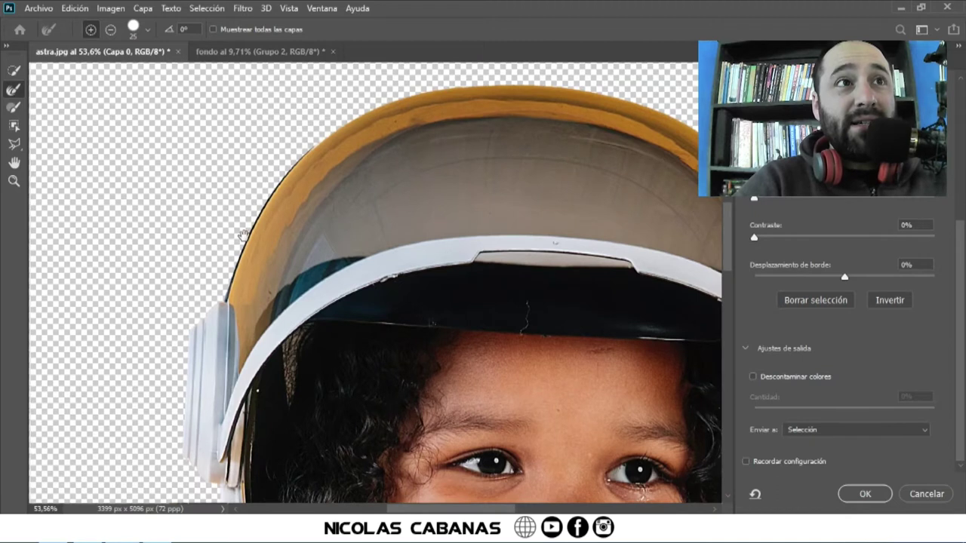
scroll(226, 301, "up", 2)
scroll(319, 231, "up", 3)
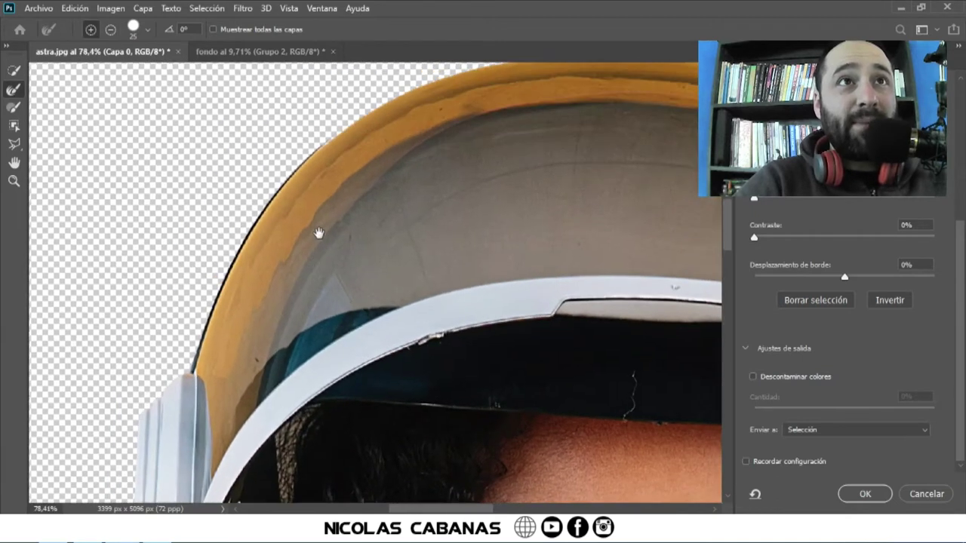
Step: Set the Refine Edge Brush to 62 px and refine the helmet's left and top rim
left_click(146, 29)
left_click_drag(111, 71, 111, 71)
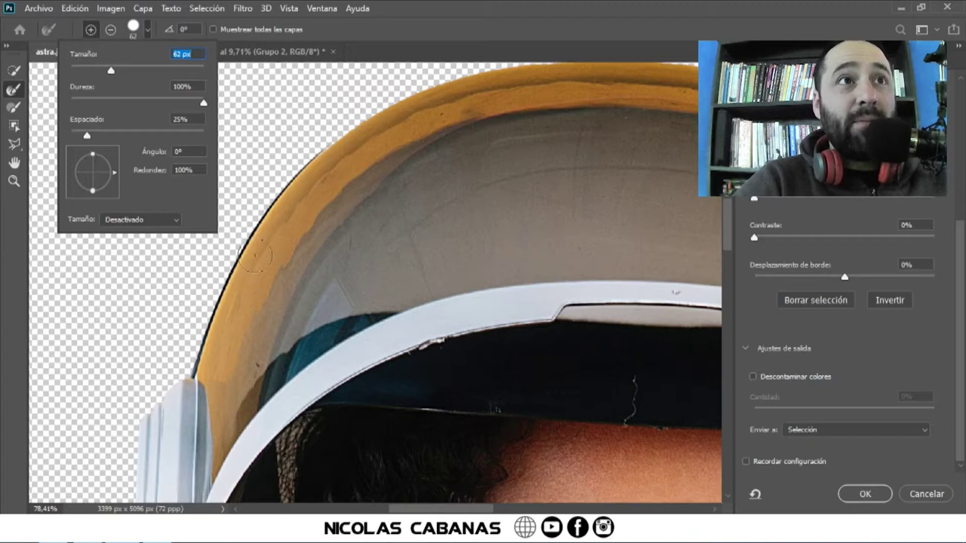
left_click(383, 45)
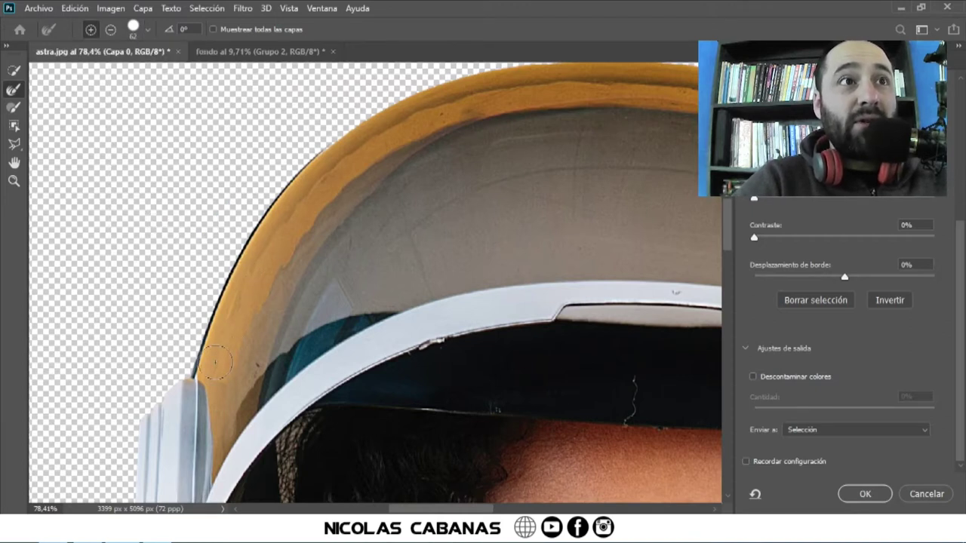
left_click_drag(270, 241, 309, 196)
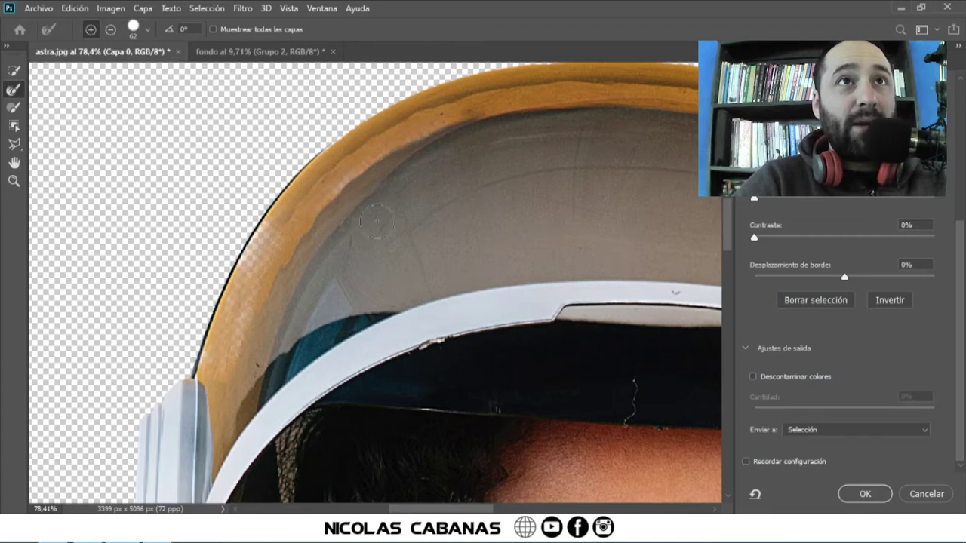
left_click_drag(390, 208, 337, 284)
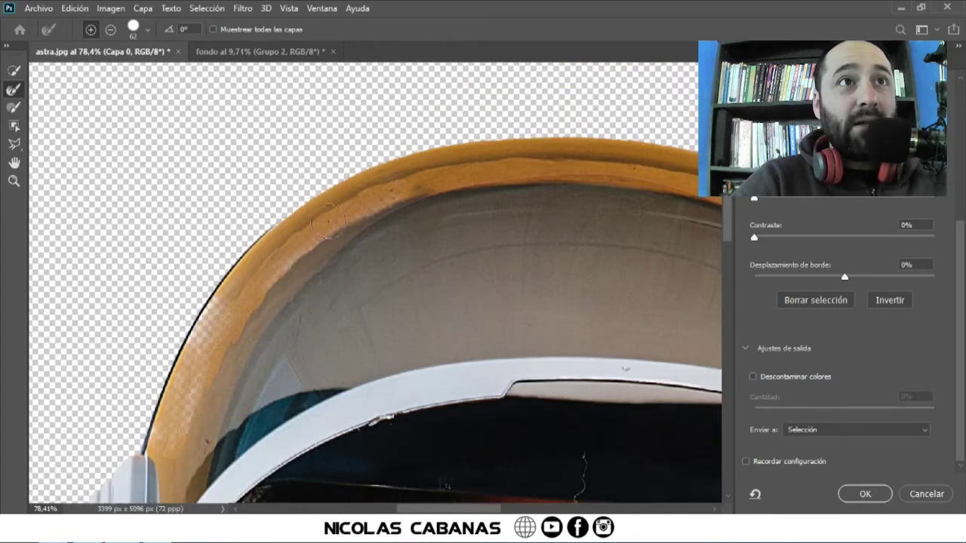
mouse_move(427, 182)
left_mouse_down()
mouse_move(543, 185)
mouse_move(265, 239)
mouse_move(489, 223)
mouse_move(575, 260)
left_mouse_up()
left_click_drag(612, 307, 450, 247)
mouse_move(317, 162)
left_mouse_down()
mouse_move(453, 235)
mouse_move(501, 280)
left_mouse_up()
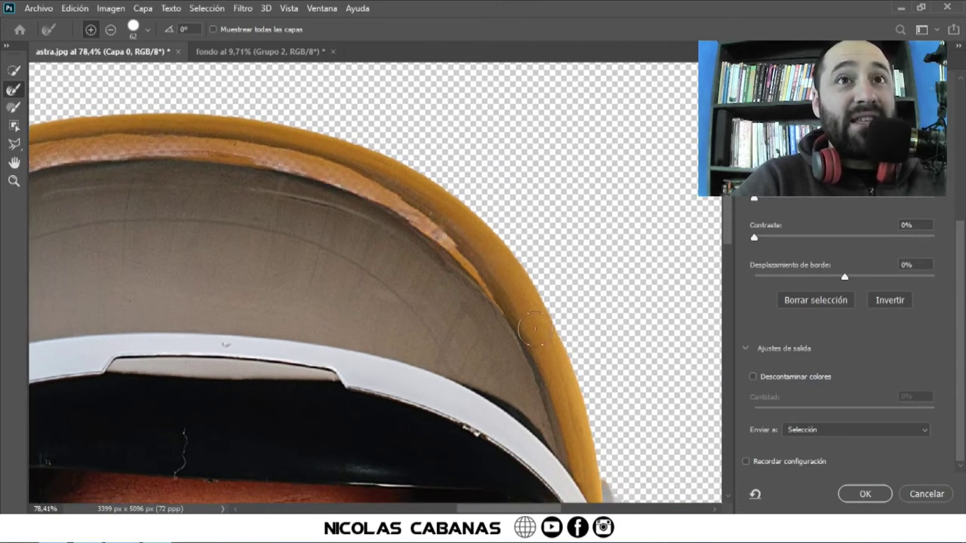
Step: Enlarge the brush and soften the helmet's left and top edge once more
scroll(500, 294, "down", 2)
scroll(499, 294, "down", 2)
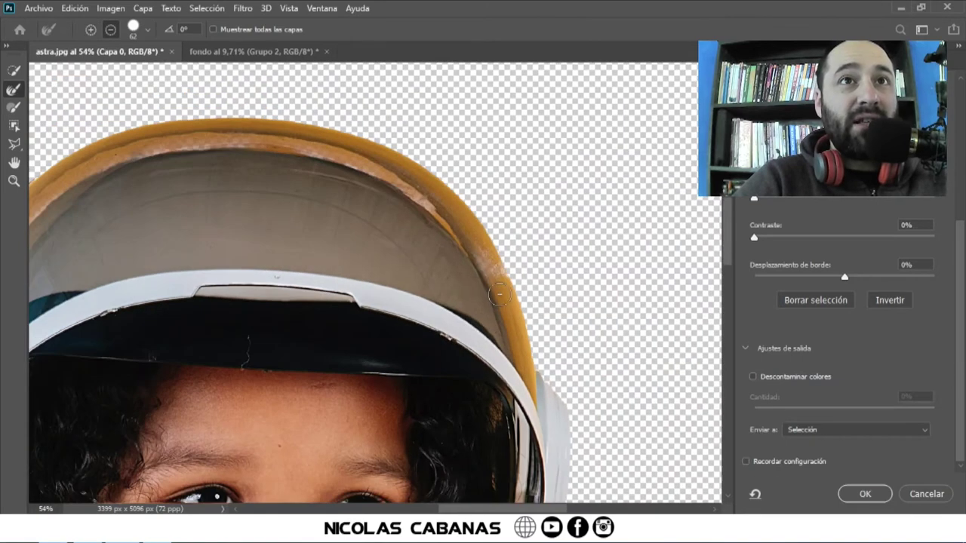
left_click_drag(433, 323, 510, 338)
scroll(509, 338, "down", 2)
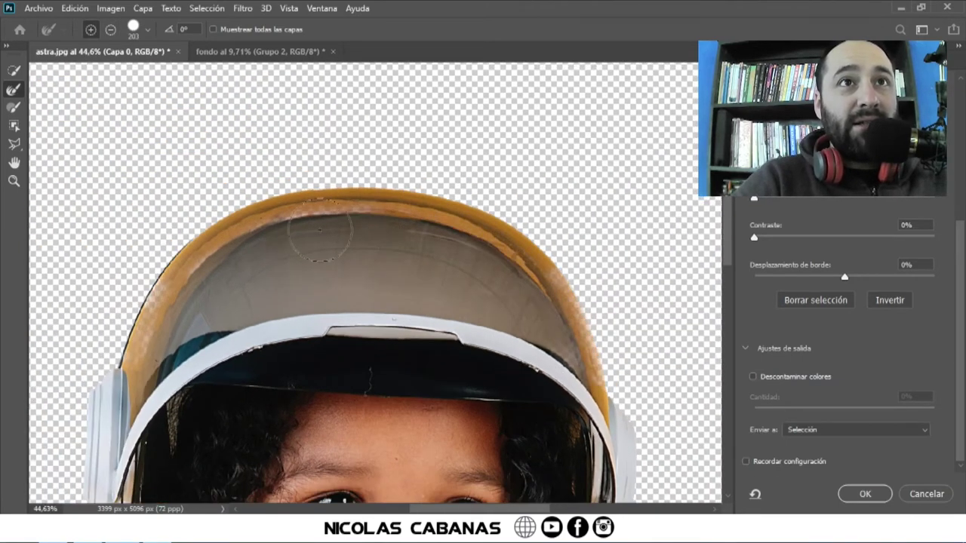
mouse_move(182, 309)
left_mouse_down()
mouse_move(298, 215)
mouse_move(189, 257)
left_mouse_up()
left_click_drag(261, 231, 612, 300)
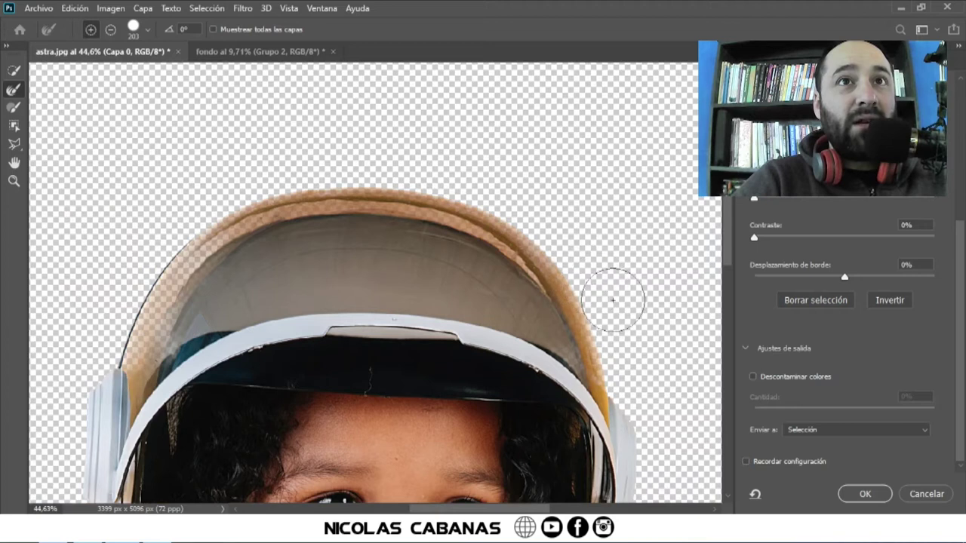
left_click_drag(610, 368, 581, 305)
Step: Refine the helmet's left and right edges with a smaller brush
scroll(164, 313, "up", 2)
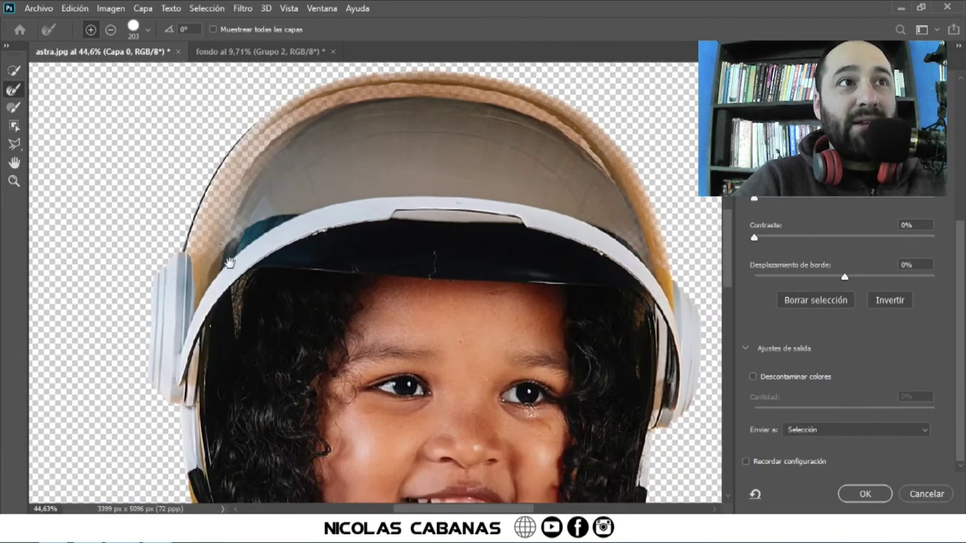
scroll(211, 287, "up", 2)
scroll(253, 255, "up", 2)
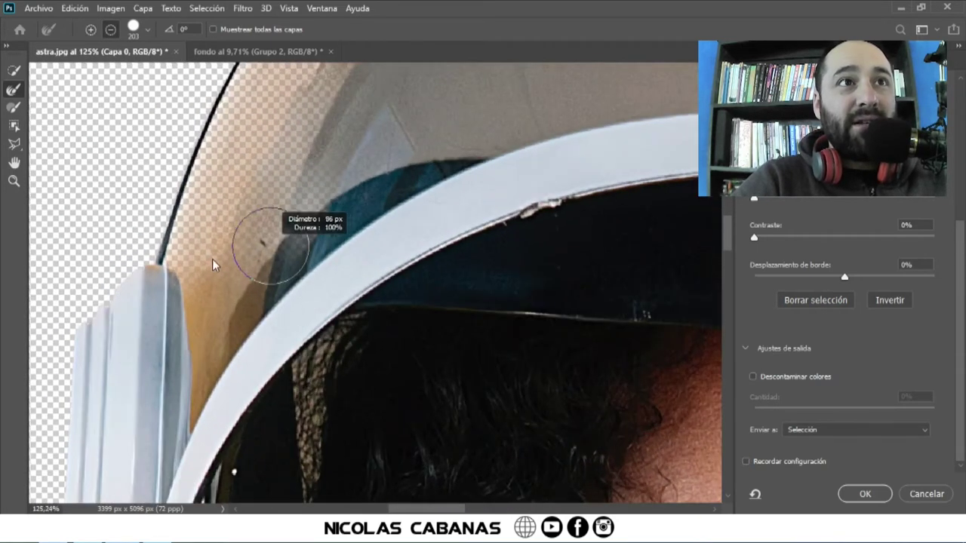
mouse_move(204, 242)
left_mouse_down()
mouse_move(200, 398)
mouse_move(156, 431)
left_mouse_up()
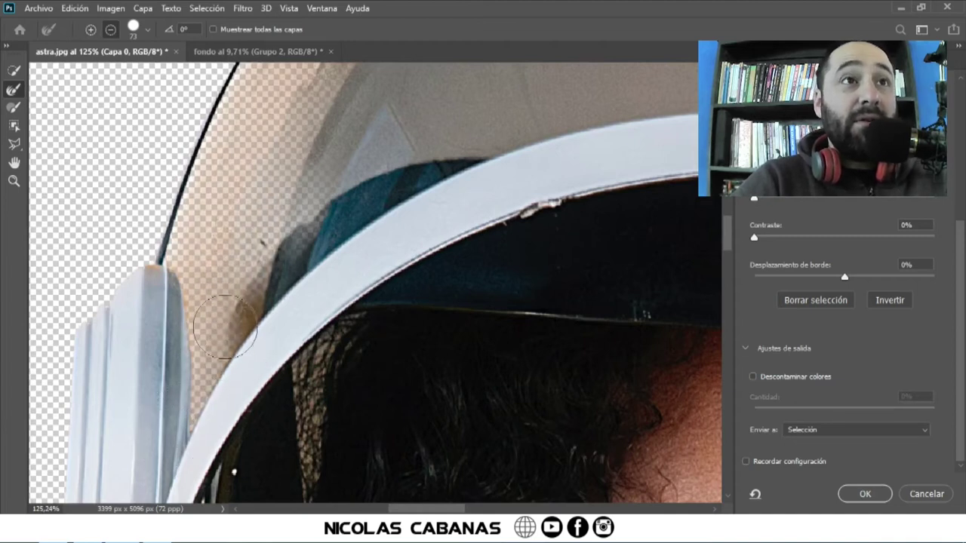
scroll(234, 332, "down", 2)
scroll(229, 294, "down", 2)
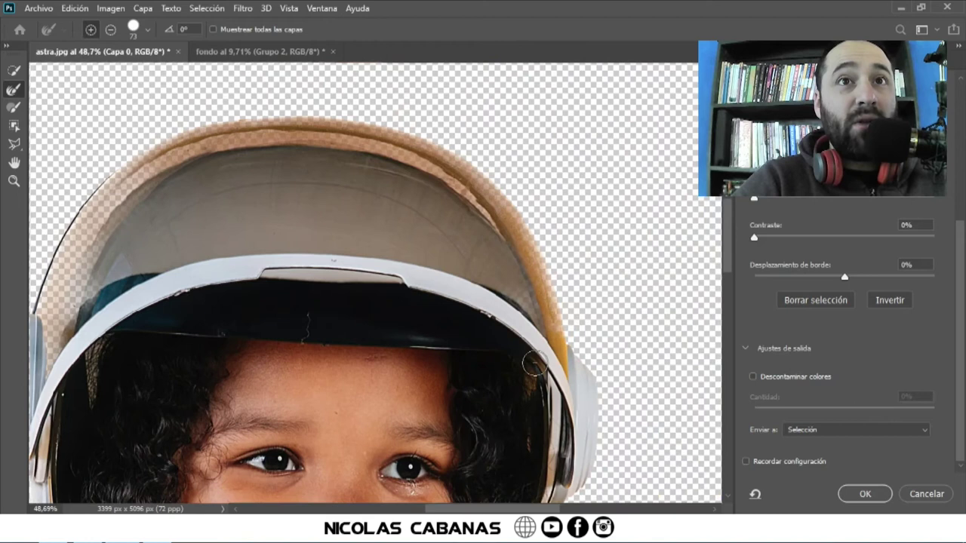
scroll(229, 285, "up", 3)
left_click_drag(598, 307, 608, 380)
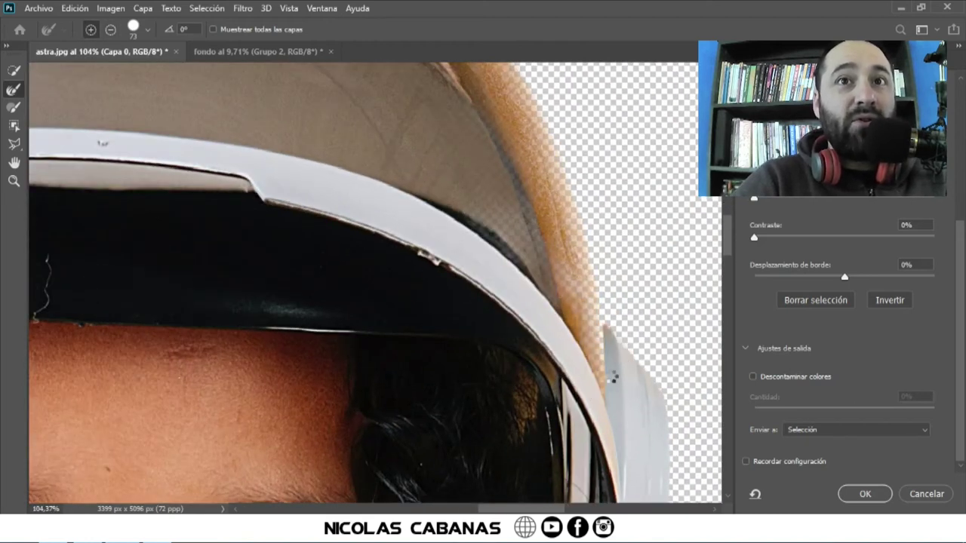
left_click_drag(556, 288, 585, 415)
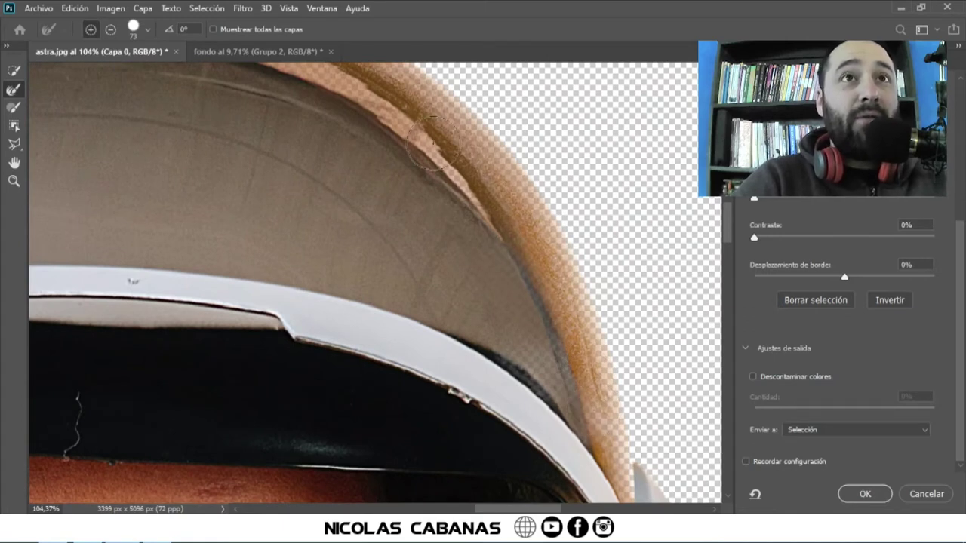
scroll(433, 144, "down", 3)
left_click_drag(394, 194, 480, 343)
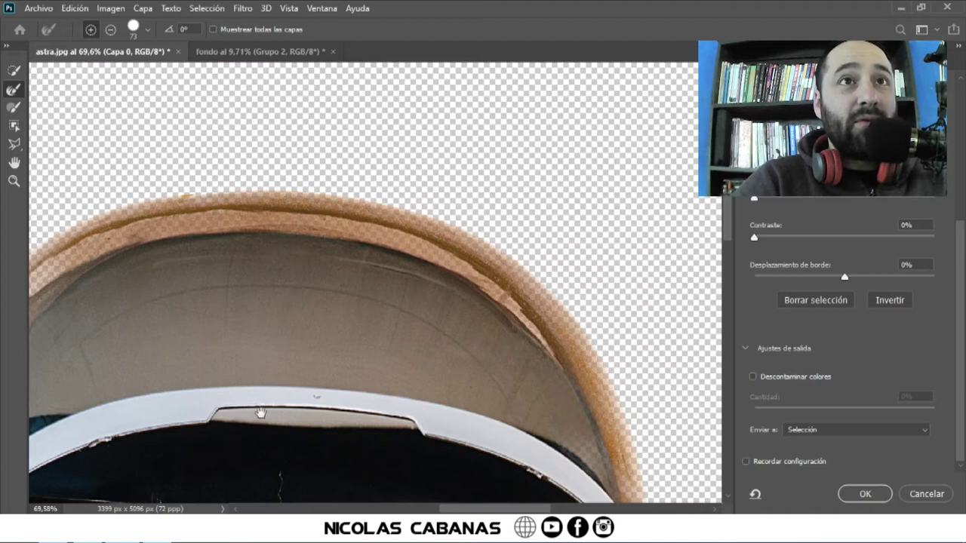
Step: Refine the hair strip along the inner helmet rim beside the forehead
left_click_drag(223, 433, 405, 206)
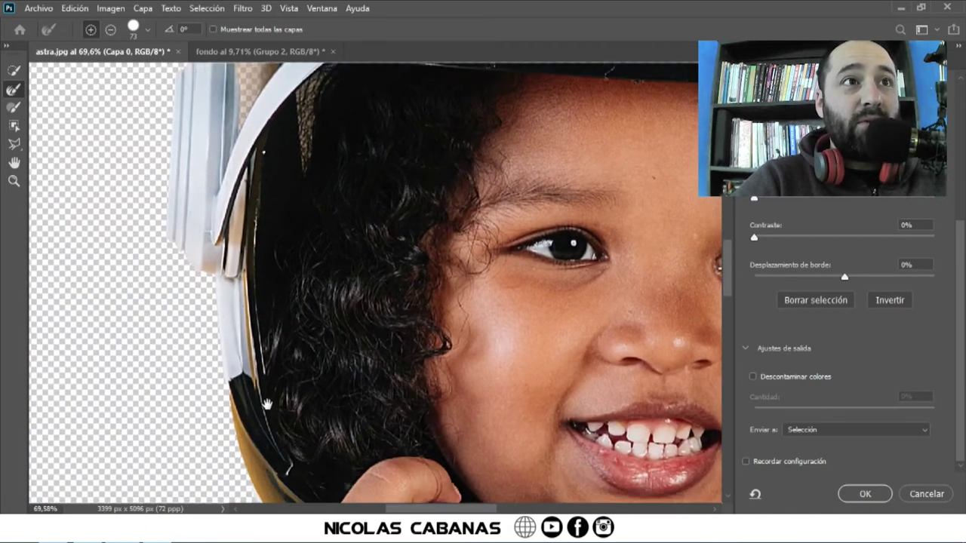
left_click_drag(268, 406, 254, 280)
scroll(241, 385, "up", 2)
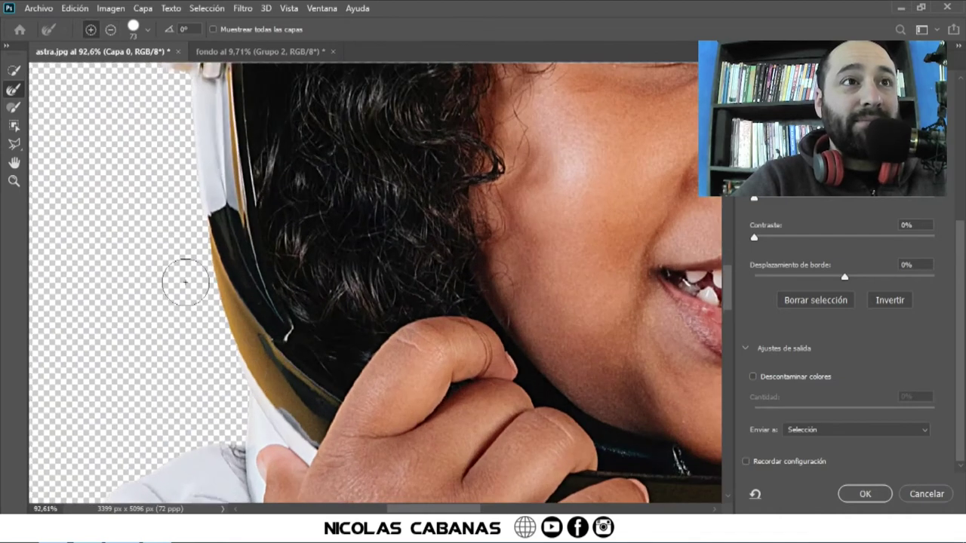
left_click_drag(241, 202, 264, 388)
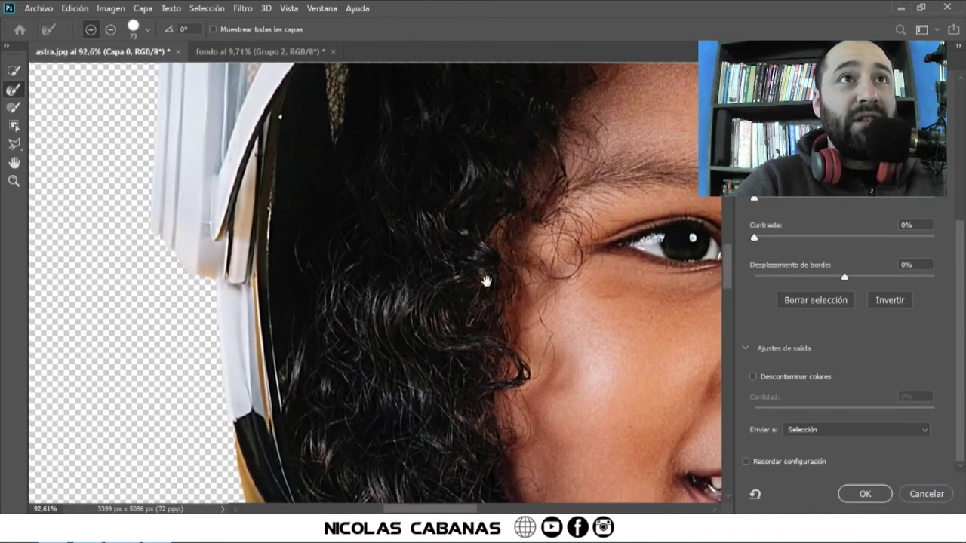
left_click_drag(486, 281, 383, 428)
left_click_drag(239, 288, 230, 267)
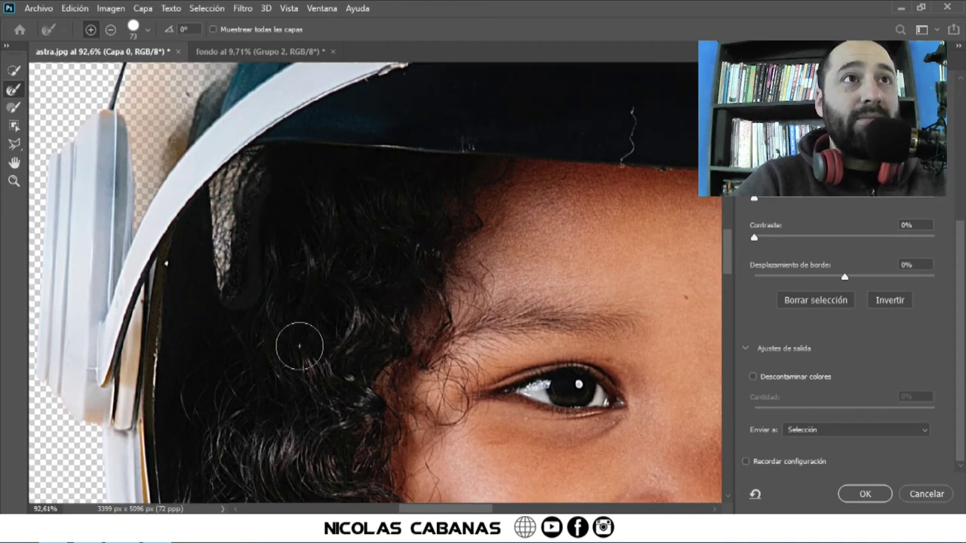
left_click_drag(215, 254, 221, 277)
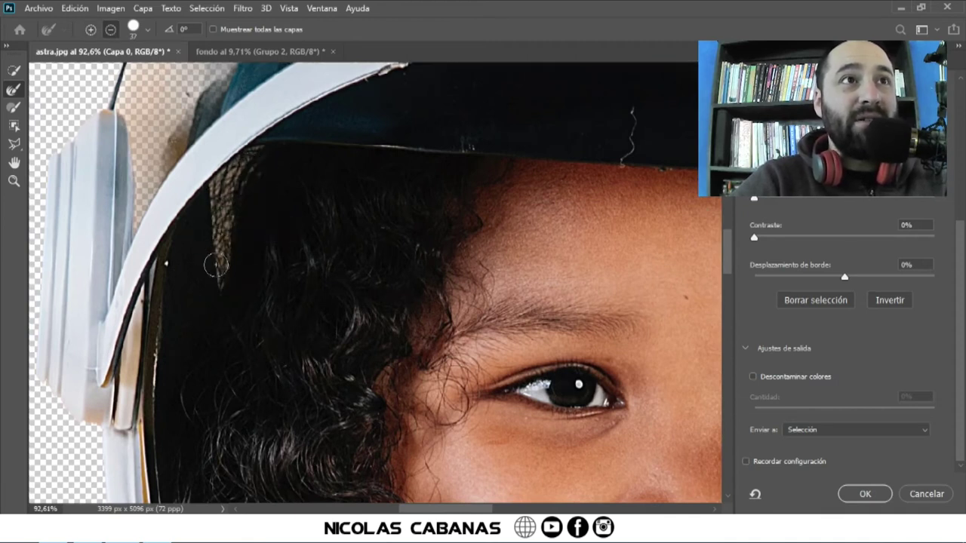
left_click_drag(220, 229, 254, 186)
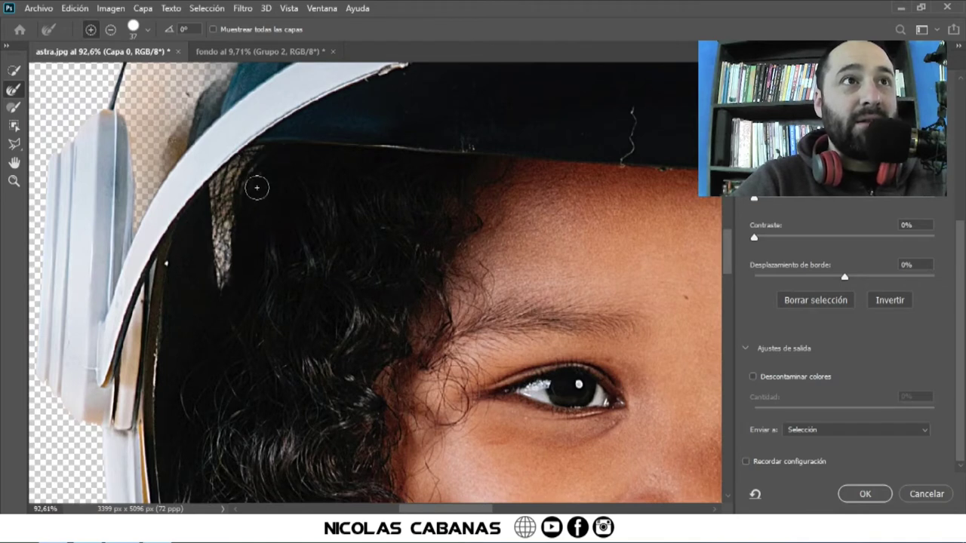
left_click_drag(552, 327, 231, 308)
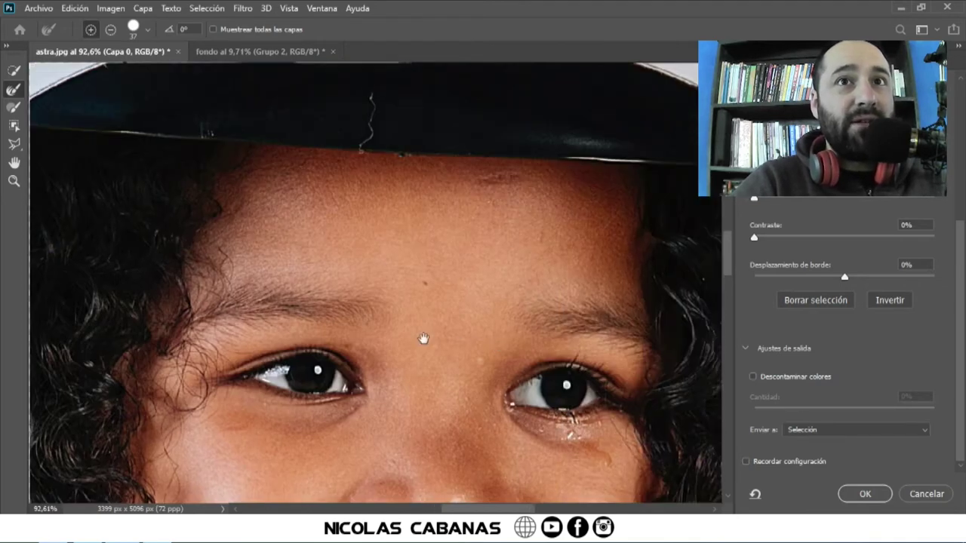
left_click_drag(573, 362, 304, 370)
left_click_drag(468, 380, 453, 403)
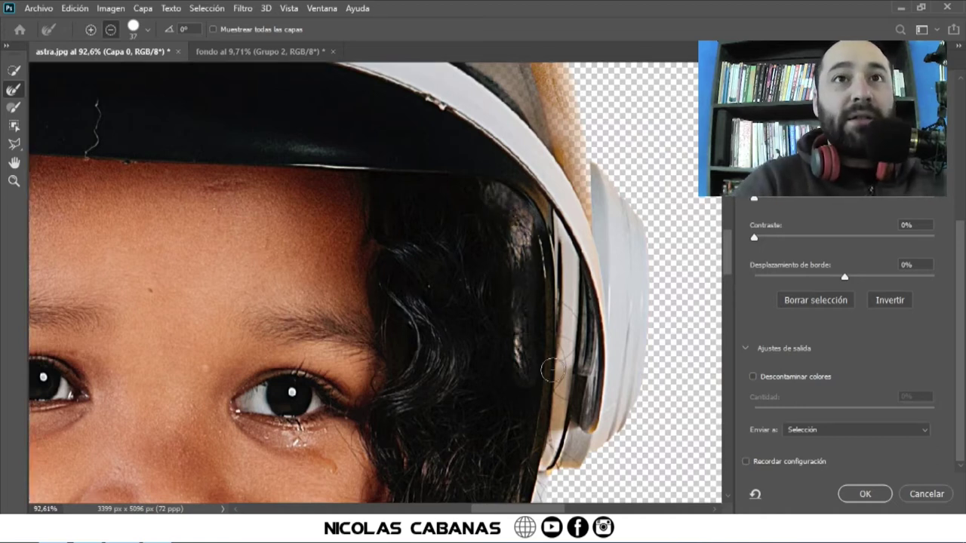
left_click_drag(492, 194, 513, 208)
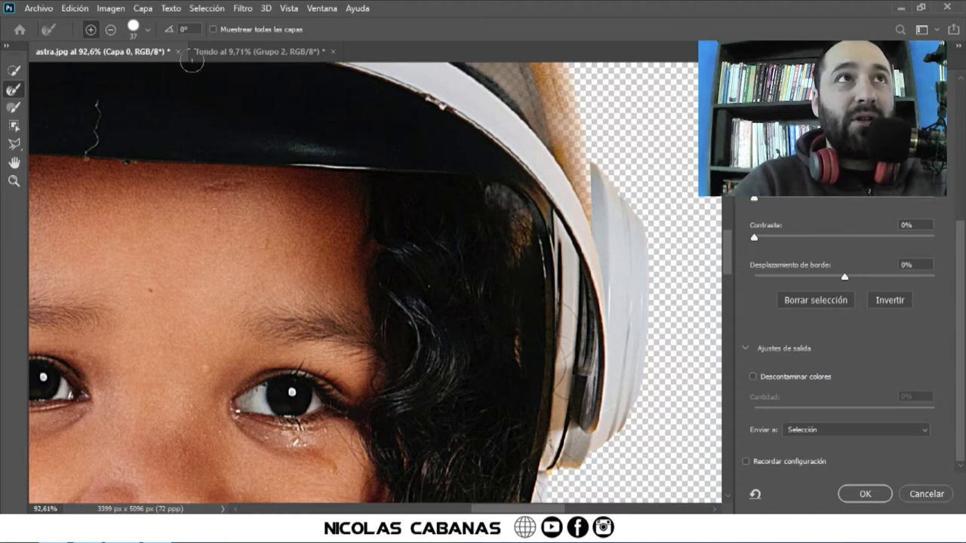
Step: Lower the brush hardness to 87% and refine the hair down the inner rim
left_click(147, 30)
left_click_drag(201, 98, 187, 105)
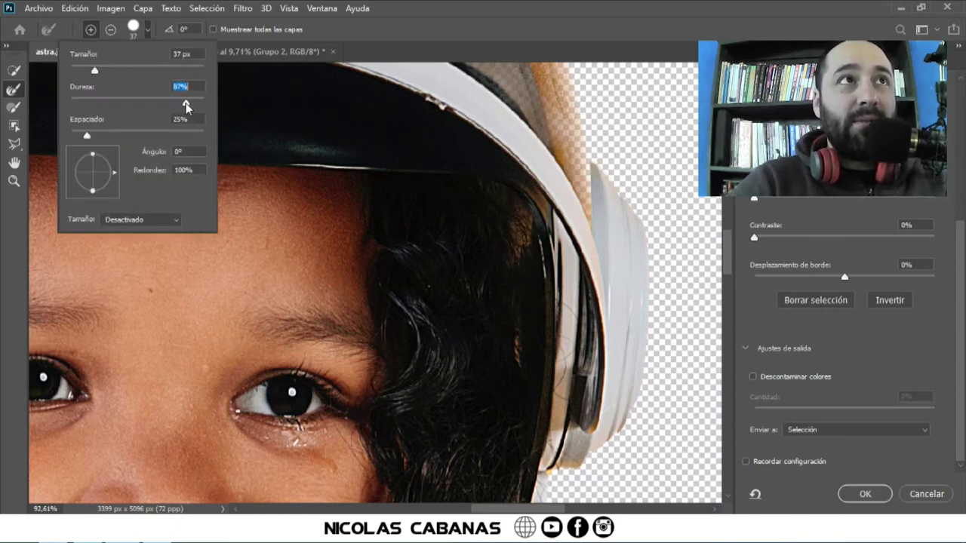
left_click(508, 207)
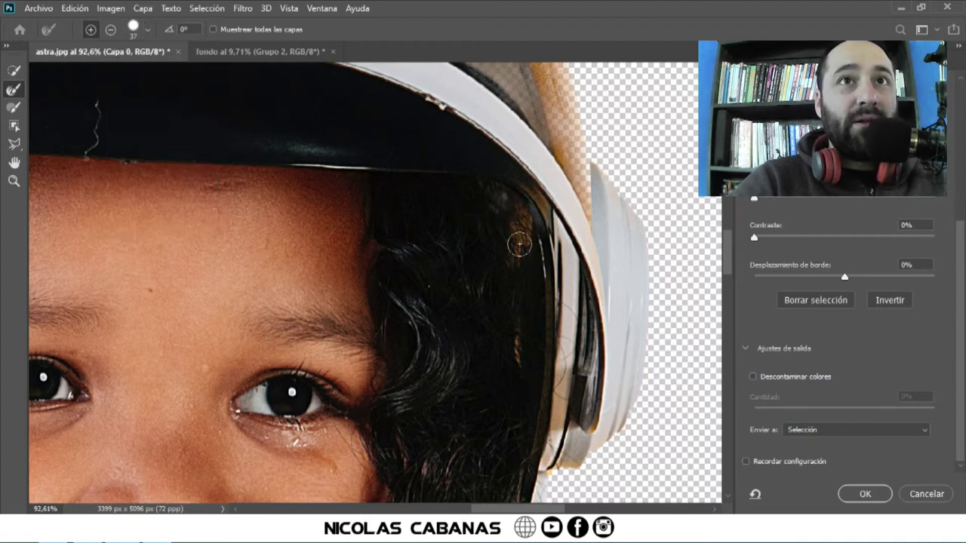
left_click_drag(519, 243, 522, 377)
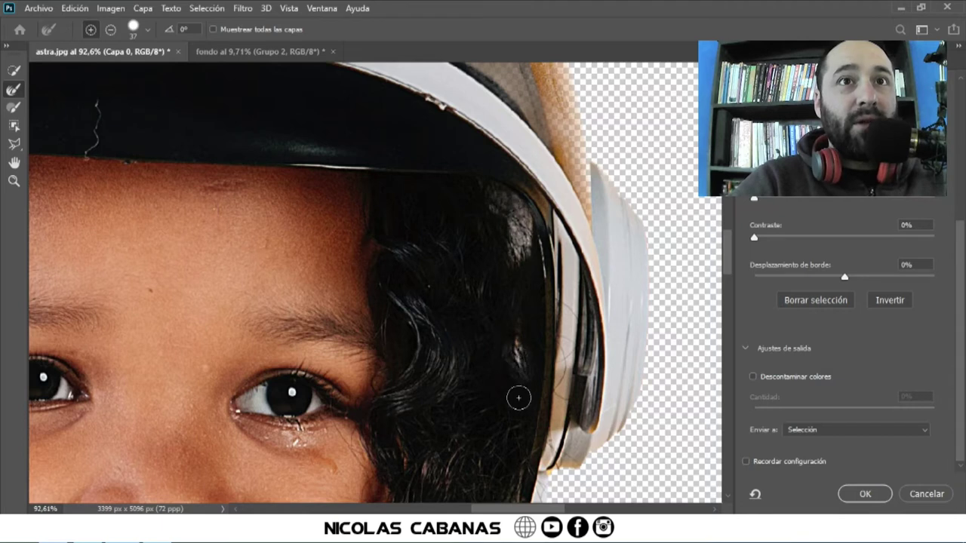
Step: Output the cutout with Decontaminate Colors to a new layer with layer mask
scroll(523, 420, "down", 2)
scroll(523, 420, "down", 2)
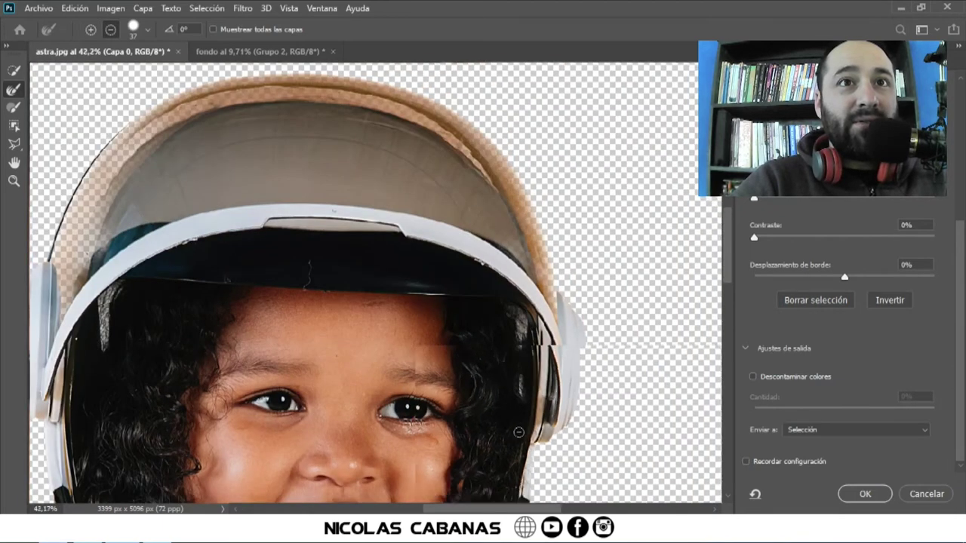
scroll(522, 421, "down", 2)
left_click_drag(539, 422, 539, 235)
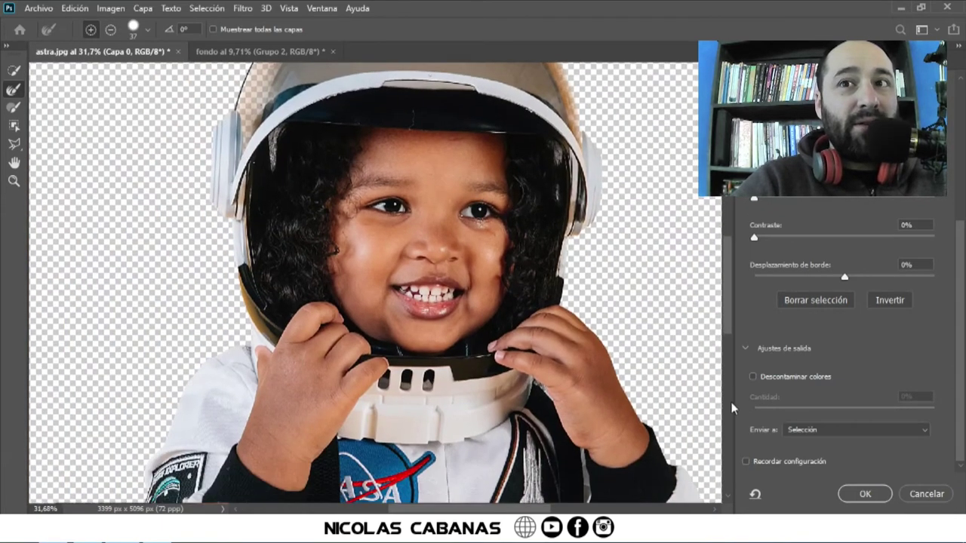
left_click(753, 376)
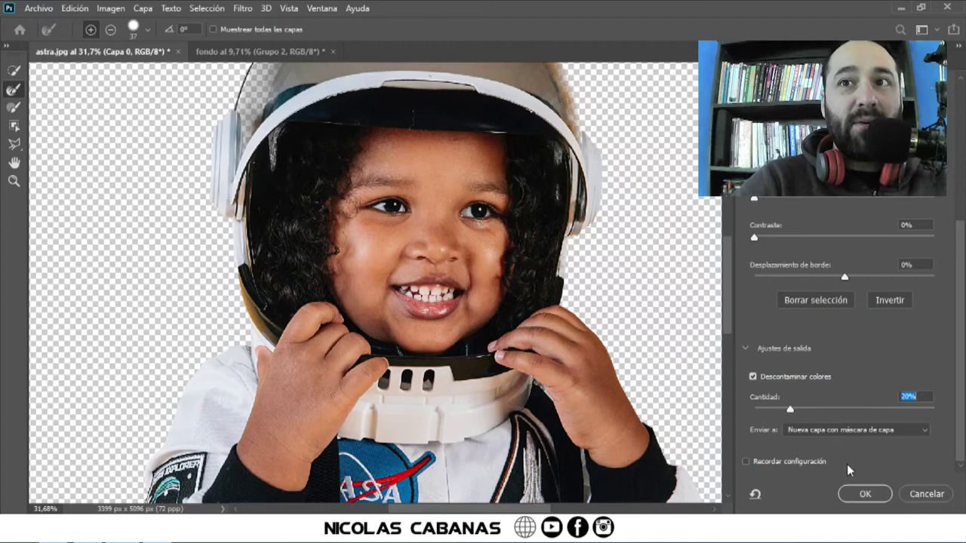
left_click(859, 491)
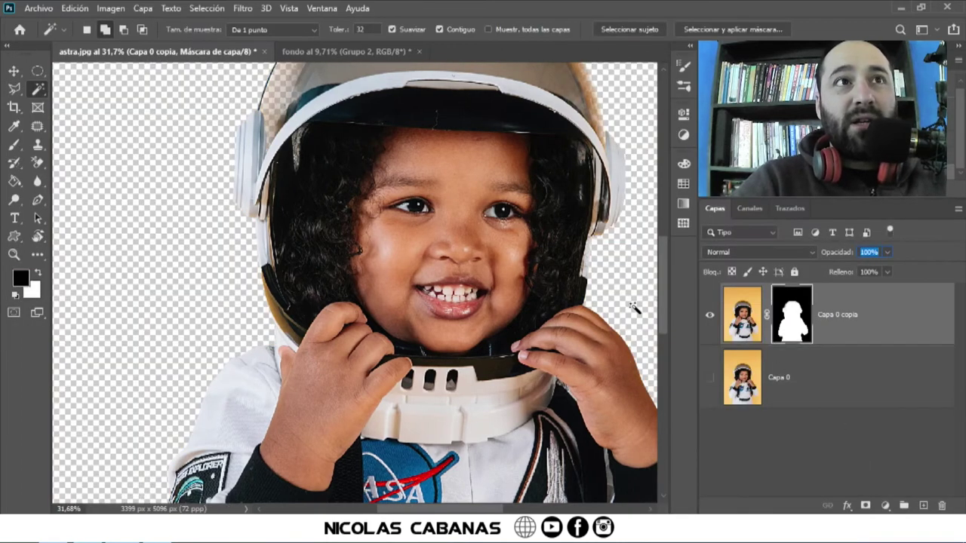
Step: Add a magenta Color uniforme fill layer and place it below Capa 0 copia
left_click_drag(473, 217, 432, 315)
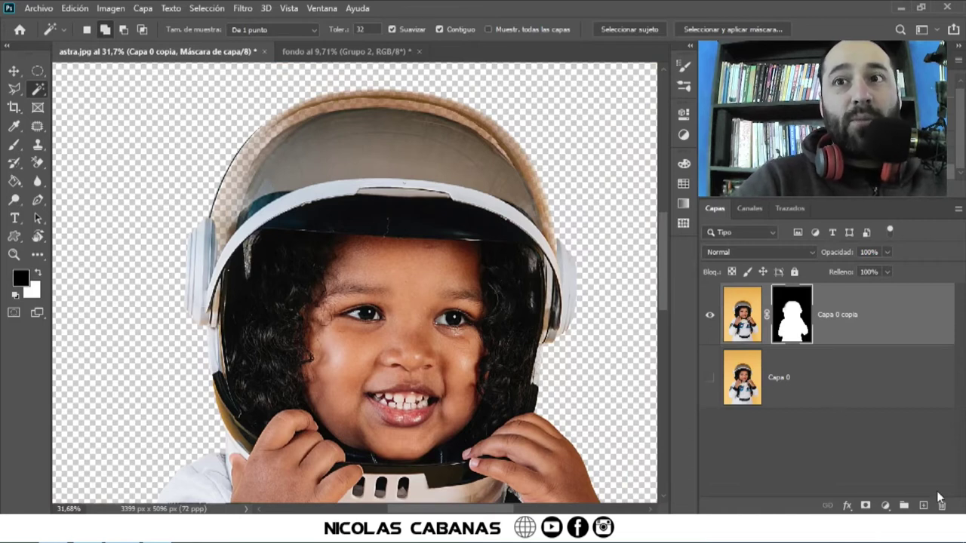
left_click(885, 505)
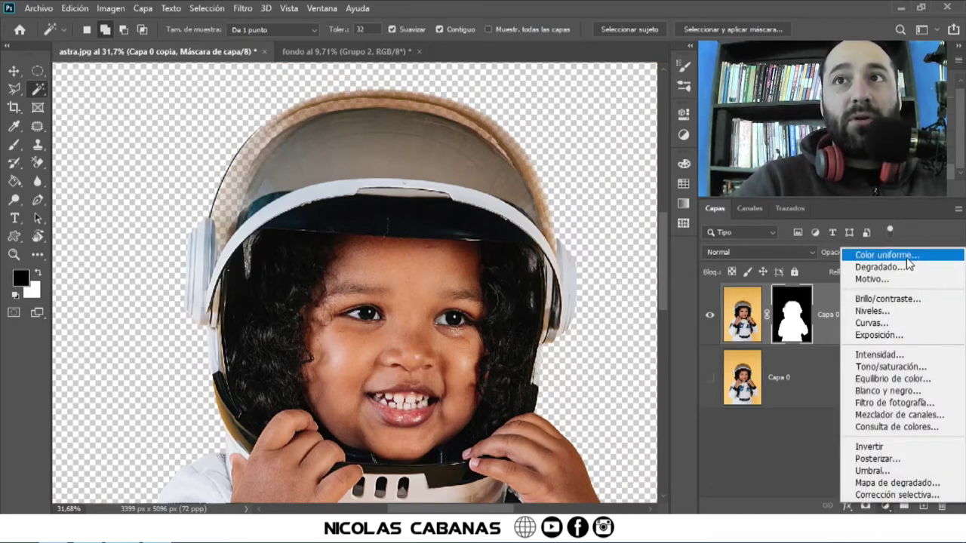
left_click(906, 257)
left_click(652, 222)
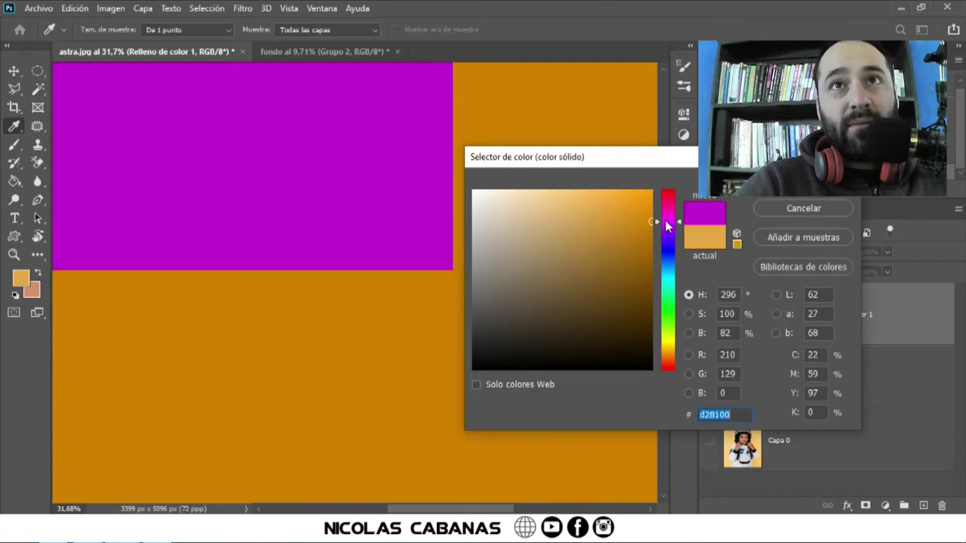
key("w")
left_click(802, 179)
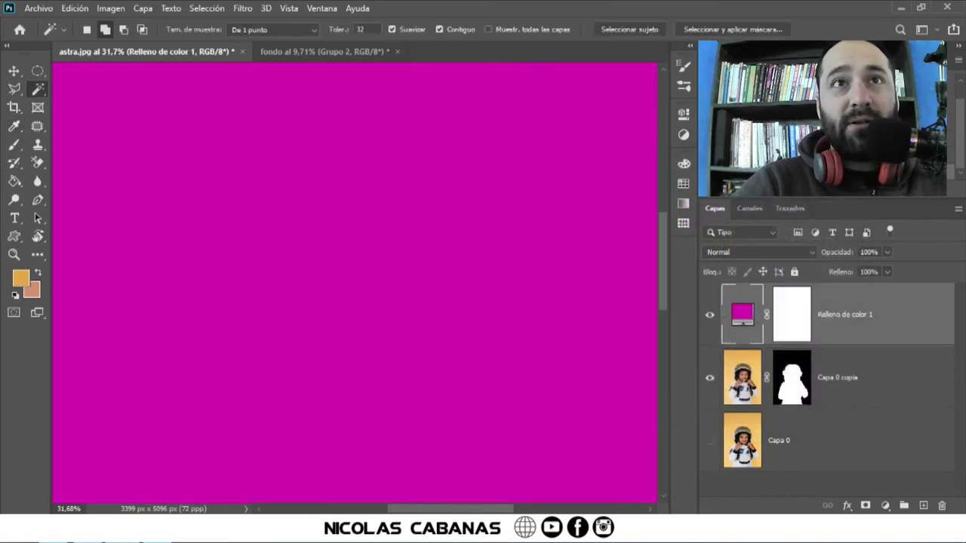
left_click_drag(901, 320, 887, 400)
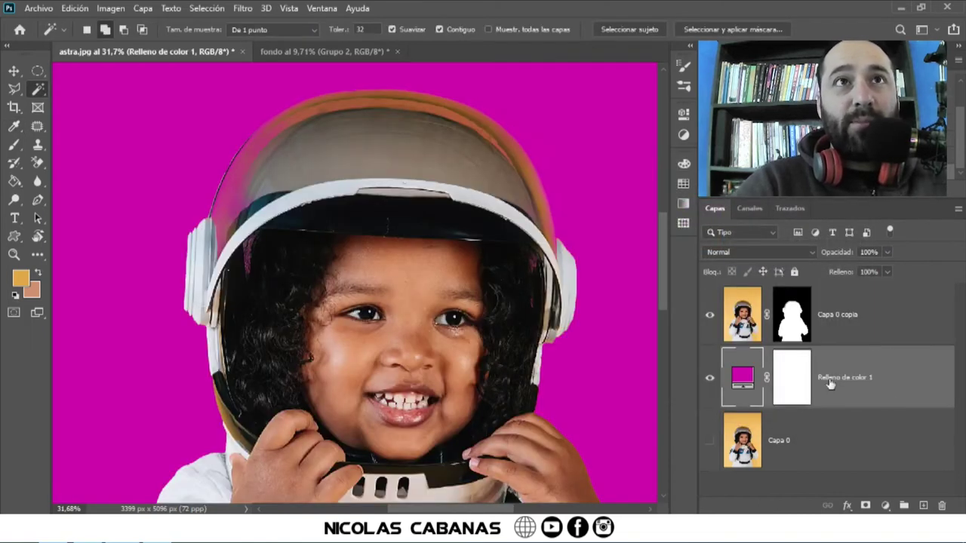
key("z")
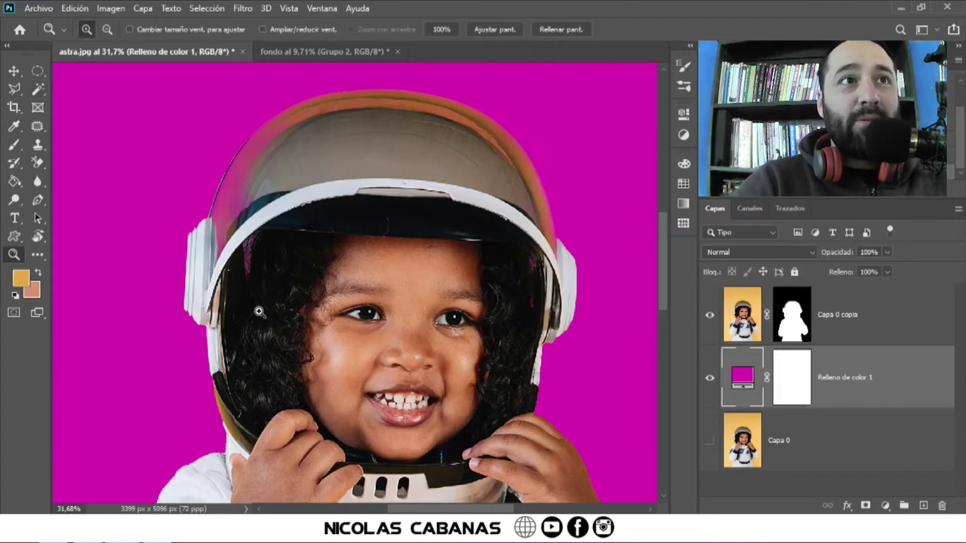
left_click_drag(259, 311, 282, 262)
left_click(309, 266, "alt")
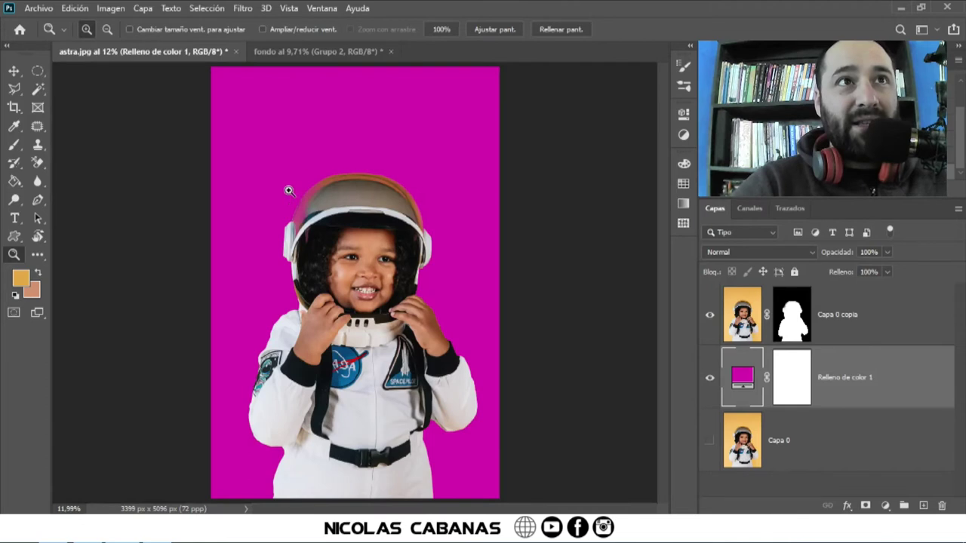
left_click_drag(289, 190, 364, 260)
left_click_drag(278, 310, 299, 321)
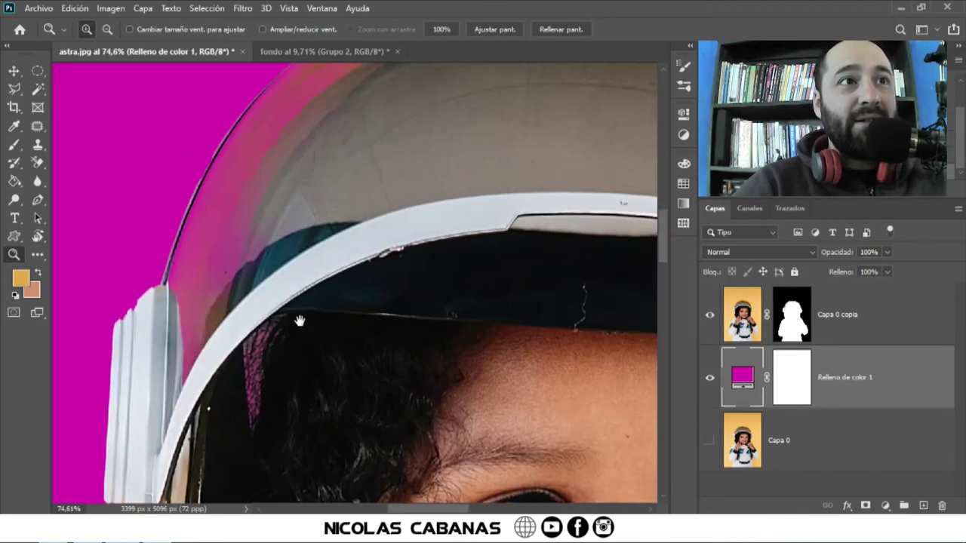
left_click_drag(224, 279, 206, 372)
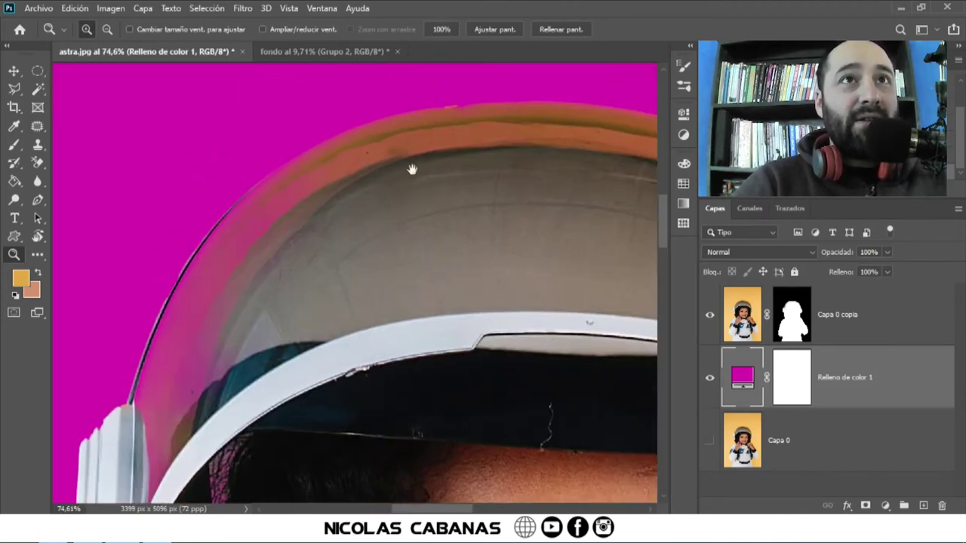
left_click_drag(412, 169, 253, 240)
left_click_drag(476, 246, 352, 198)
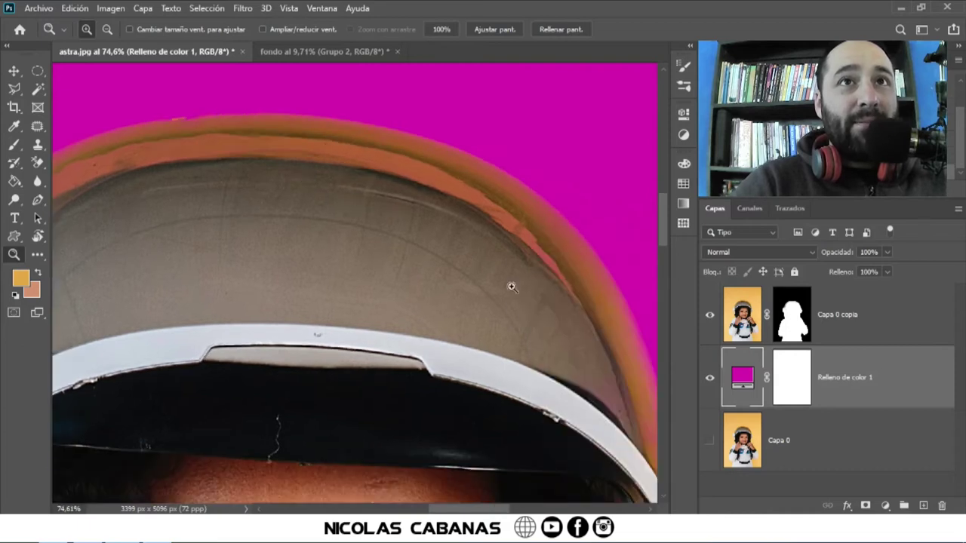
left_click_drag(511, 286, 414, 214)
left_click_drag(533, 322, 537, 352)
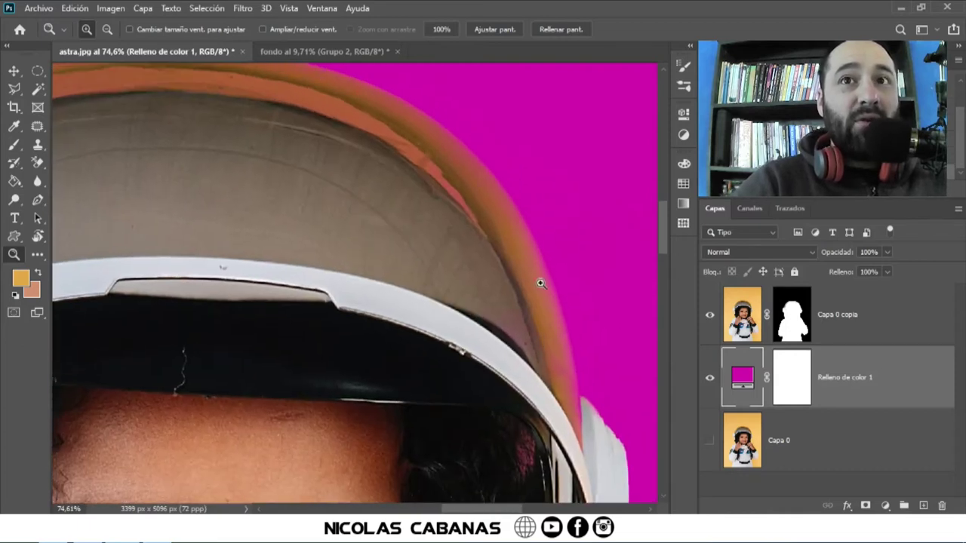
left_click_drag(424, 201, 537, 359)
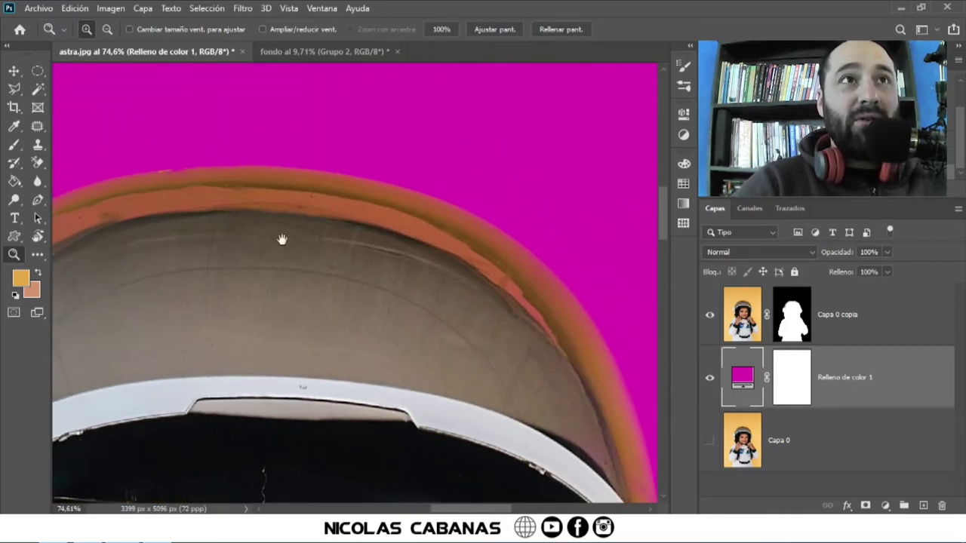
left_click_drag(282, 239, 361, 221)
left_click_drag(162, 251, 314, 205)
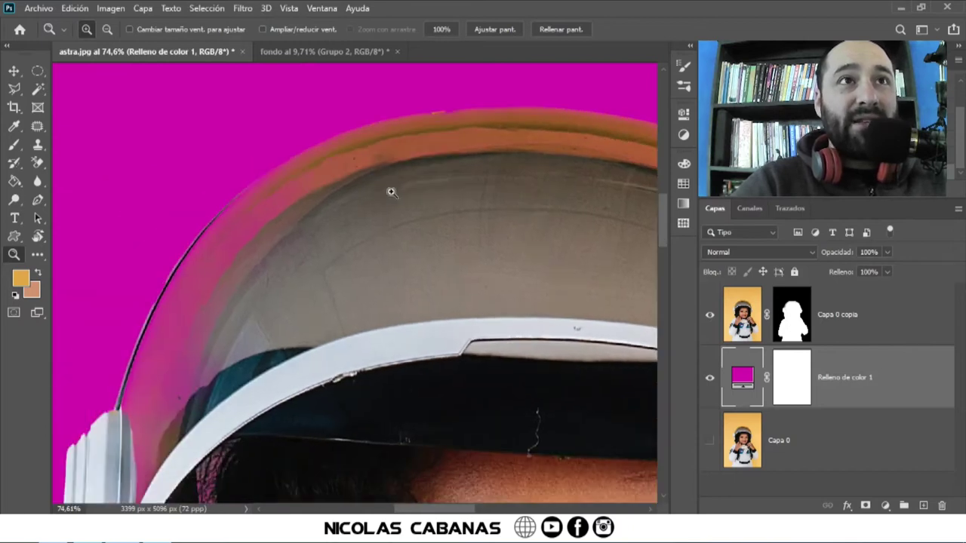
left_click_drag(391, 192, 267, 249)
left_click_drag(518, 262, 386, 259)
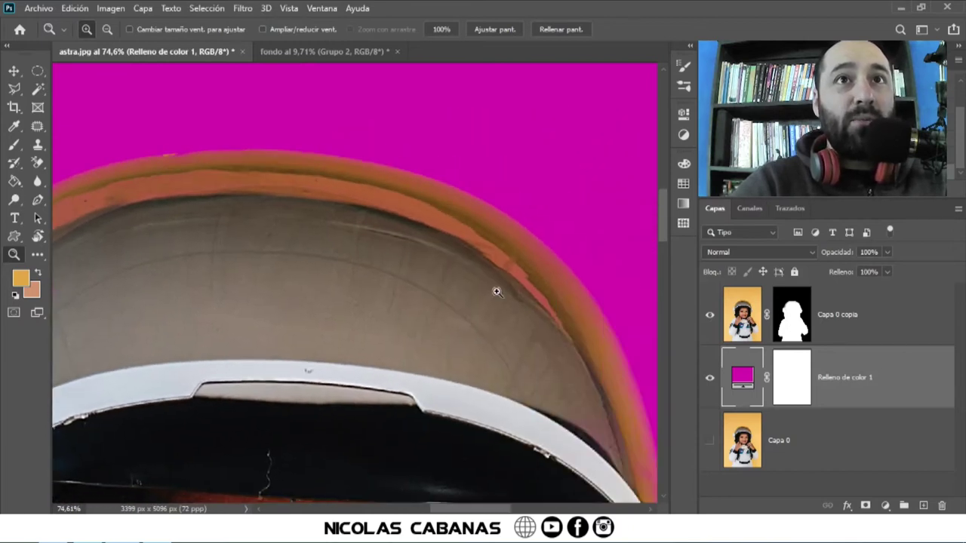
left_click(423, 366, "alt")
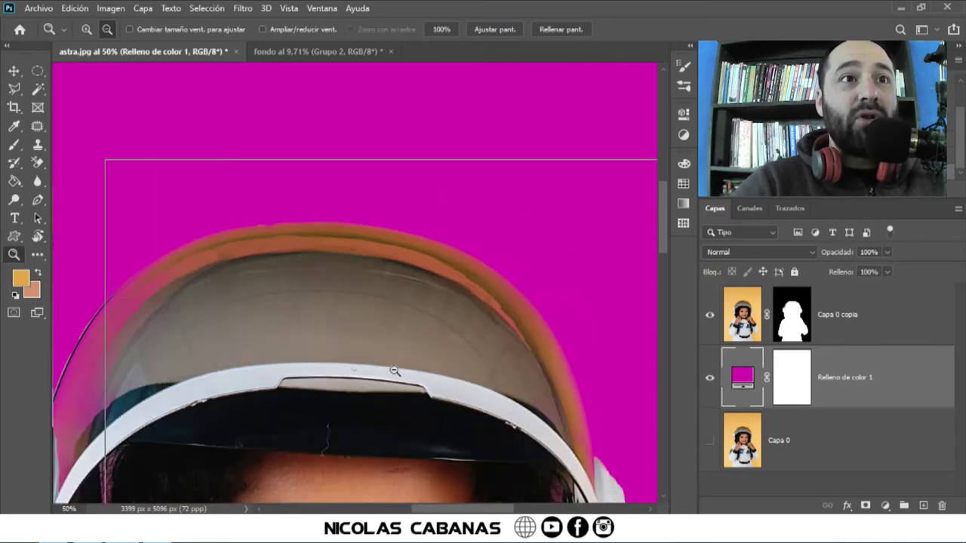
left_click(402, 362, "alt")
left_click_drag(402, 362, 435, 230)
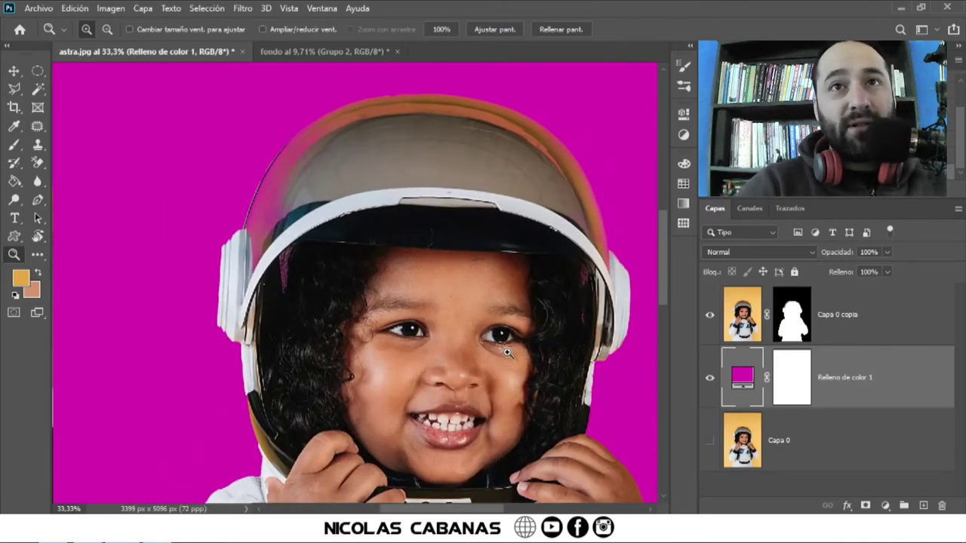
Step: Duplicate the magenta fill to the top of the stack and invert its mask
right_click(894, 377)
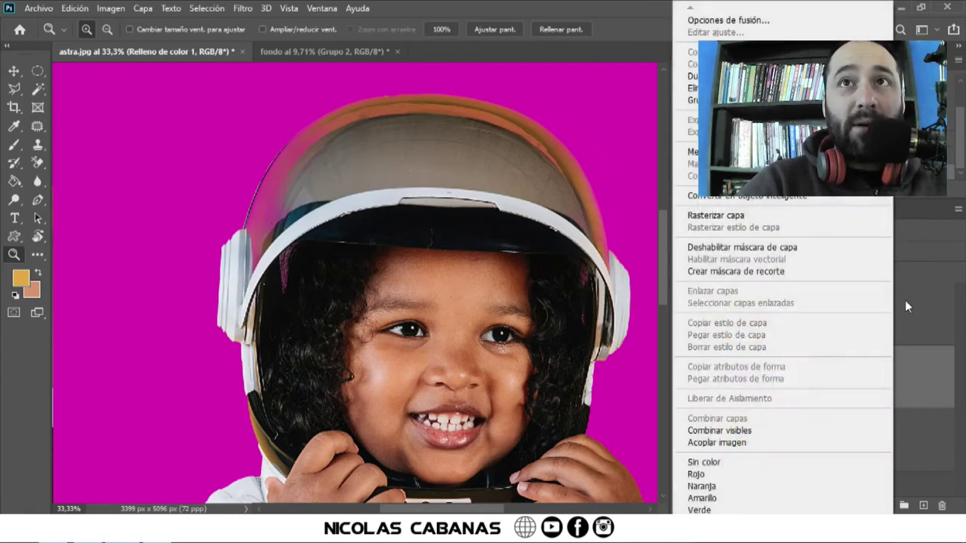
left_click(688, 76)
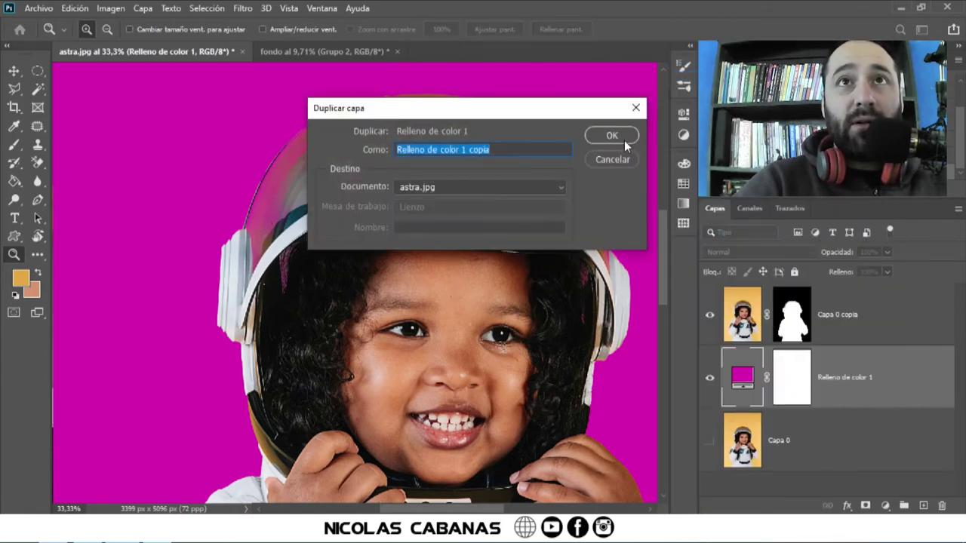
left_click(624, 140)
left_click_drag(743, 377, 748, 294)
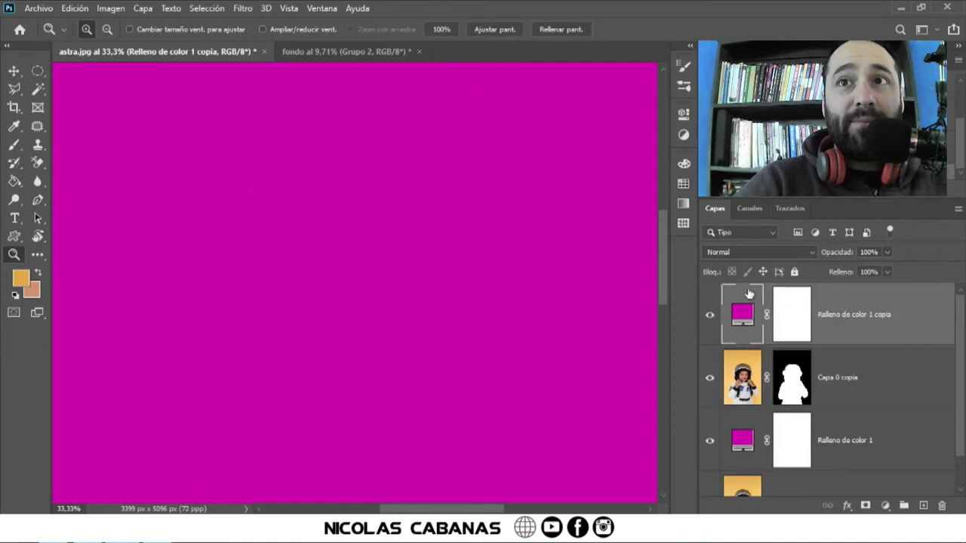
left_click(792, 312)
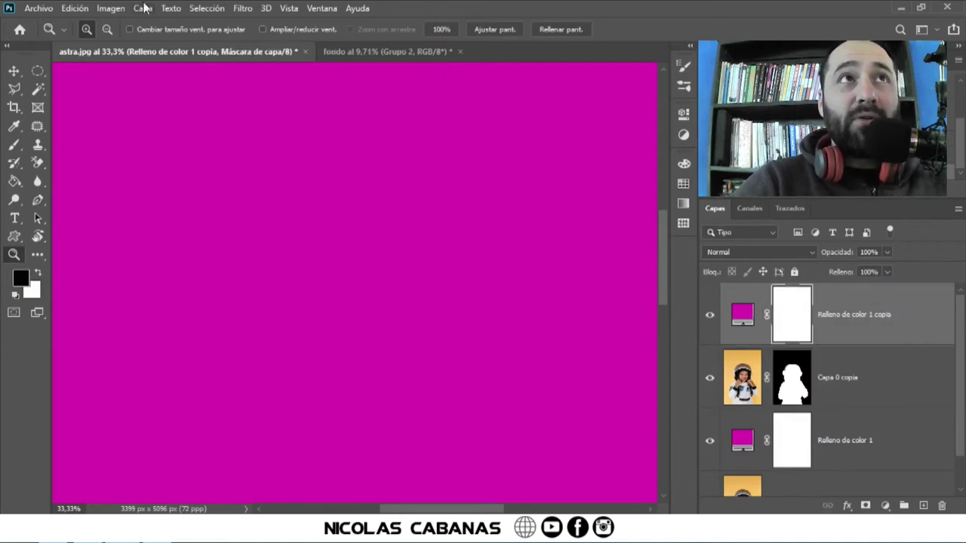
left_click(110, 8)
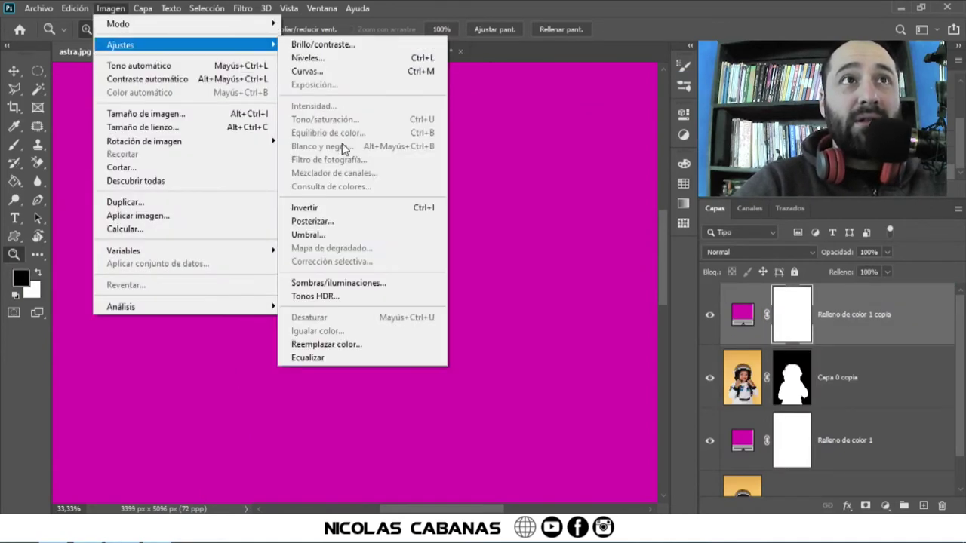
left_click(329, 206)
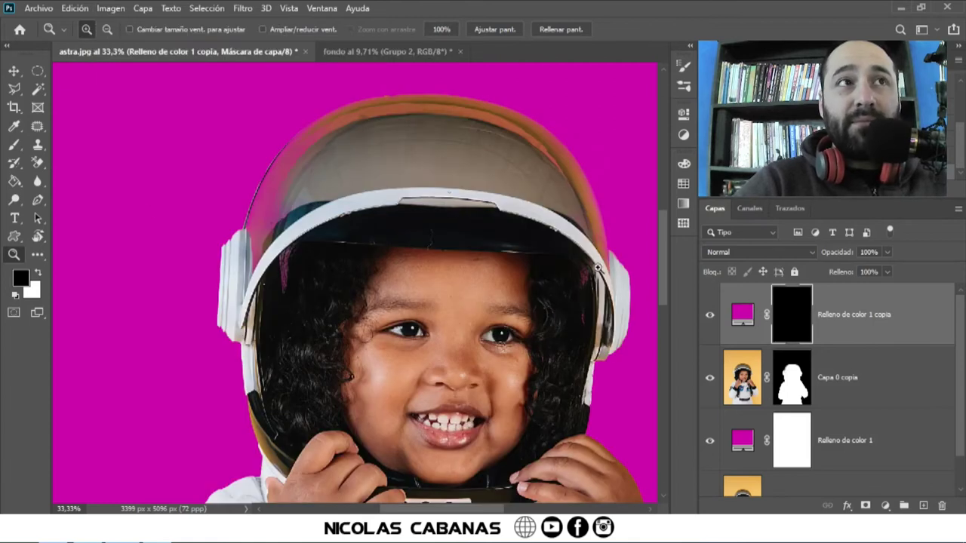
Step: Brush white on the mask over the helmet's left edge, top and right edge
left_click(14, 144)
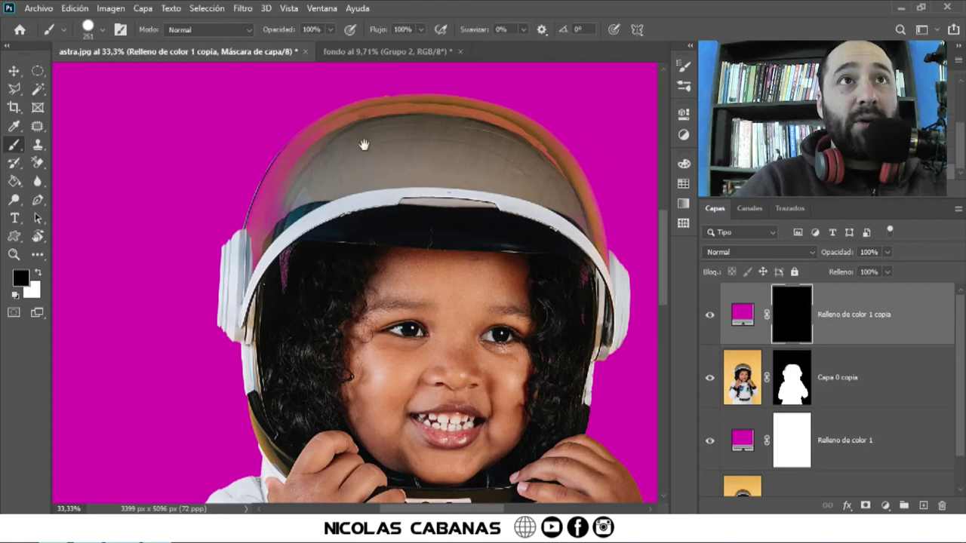
scroll(359, 151, "up", 2)
scroll(360, 183, "up", 1)
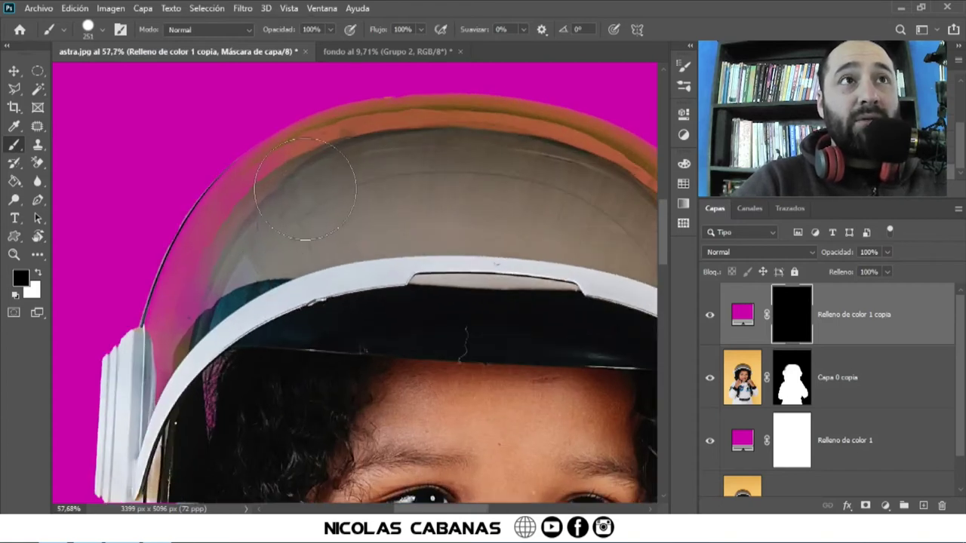
key("x")
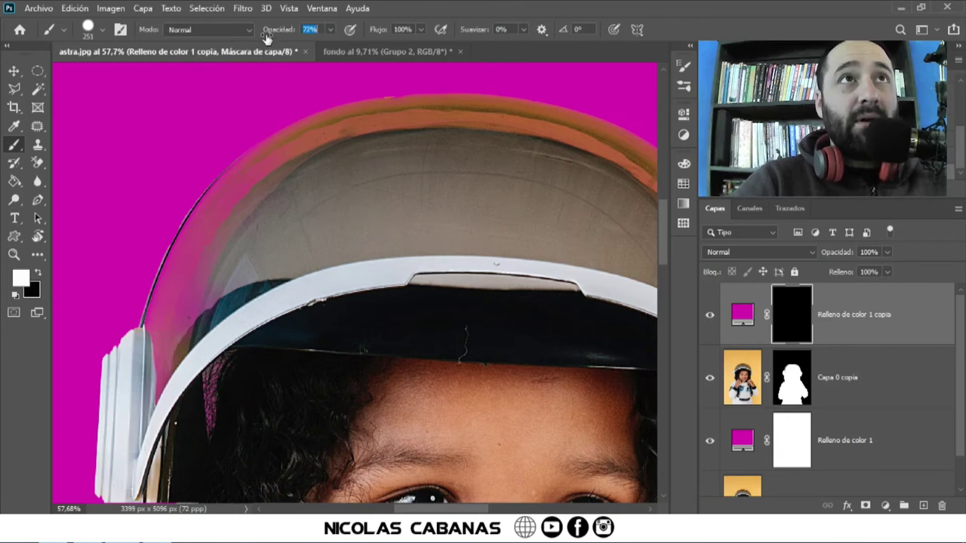
left_click_drag(170, 298, 299, 153)
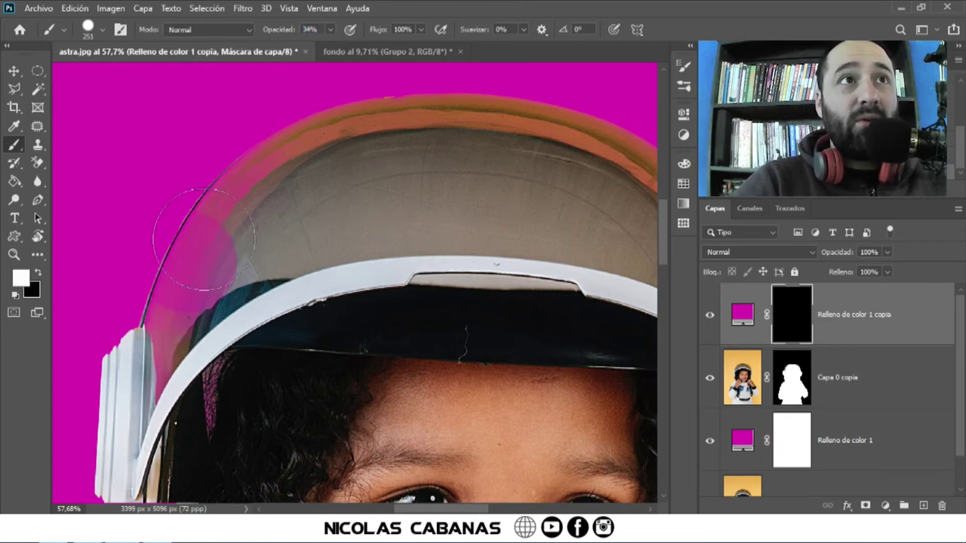
left_click_drag(349, 239, 252, 277)
mouse_move(302, 212)
left_mouse_down()
mouse_move(291, 155)
mouse_move(205, 147)
mouse_move(285, 152)
mouse_move(571, 227)
mouse_move(418, 154)
mouse_move(523, 209)
left_mouse_up()
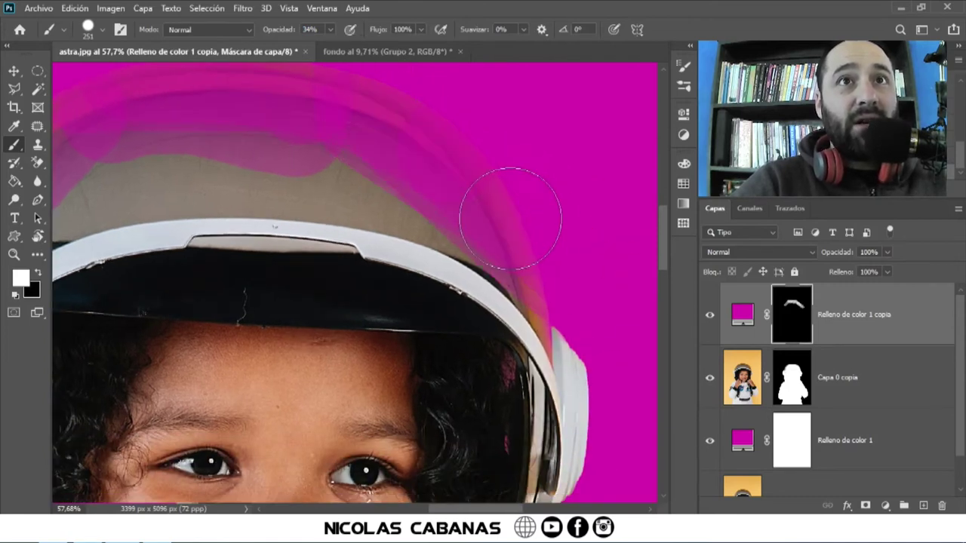
left_click_drag(468, 223, 541, 297)
scroll(433, 207, "left", 3)
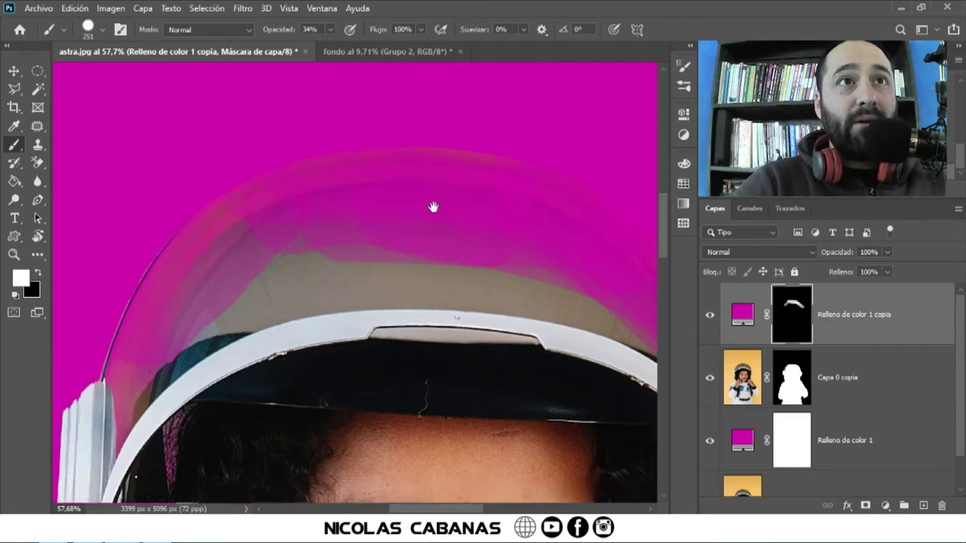
scroll(433, 207, "left", 2)
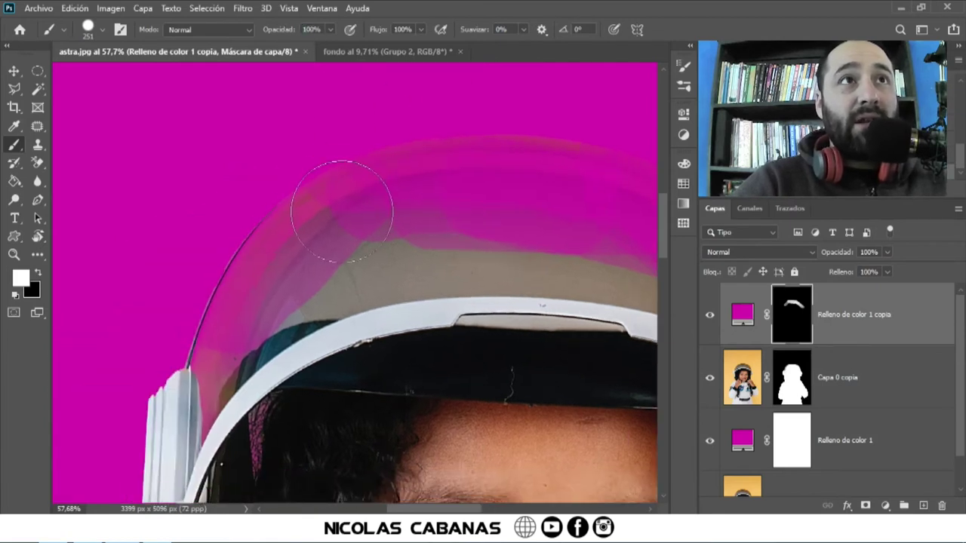
scroll(341, 211, "down", 3)
scroll(205, 275, "up", 3)
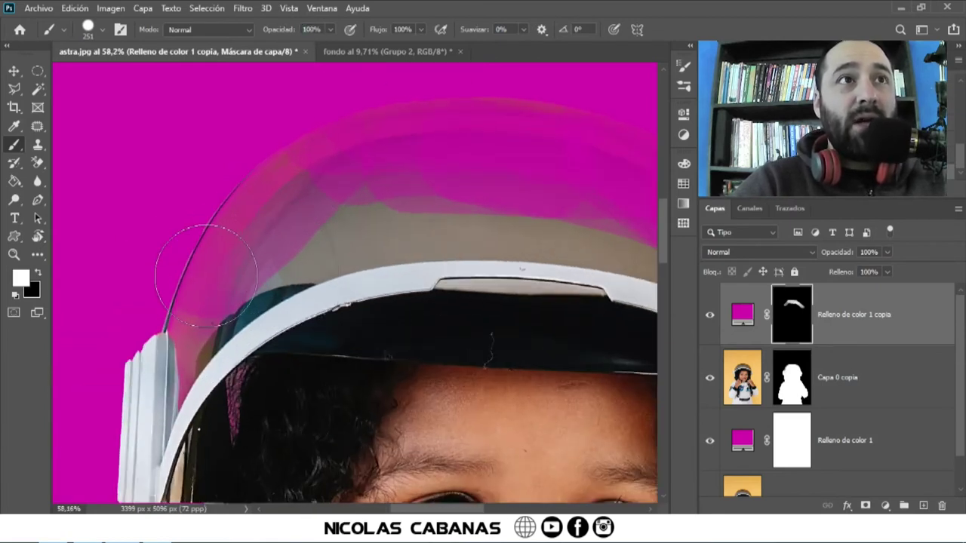
Step: Extend the magenta over the helmet's top, right edge and the beige area above
left_click_drag(205, 275, 409, 154)
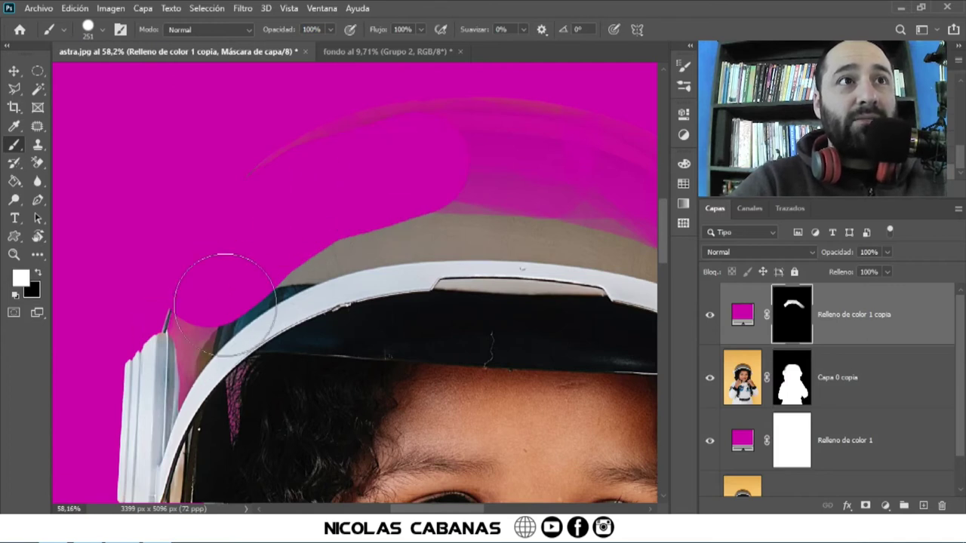
left_click_drag(405, 129, 200, 207)
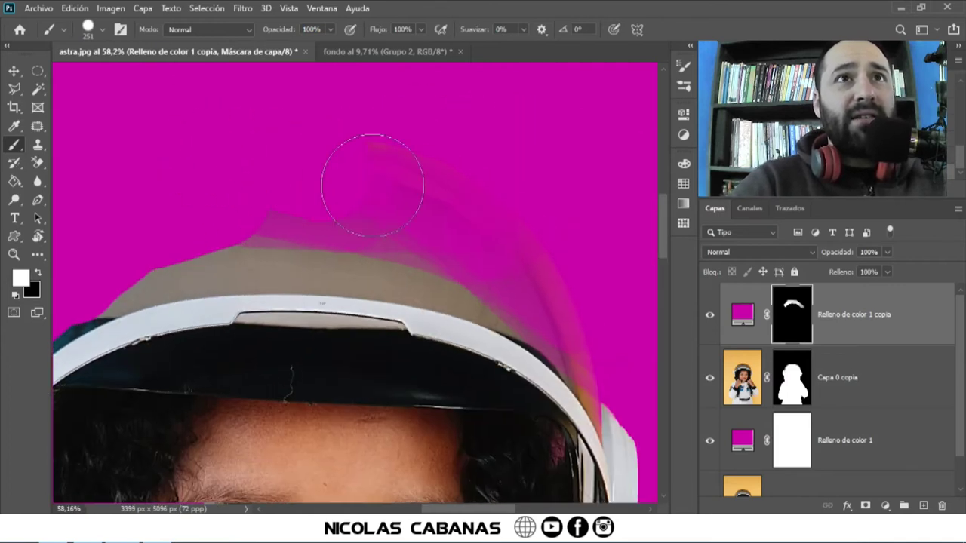
scroll(490, 234, "down", 3)
scroll(506, 242, "up", 2)
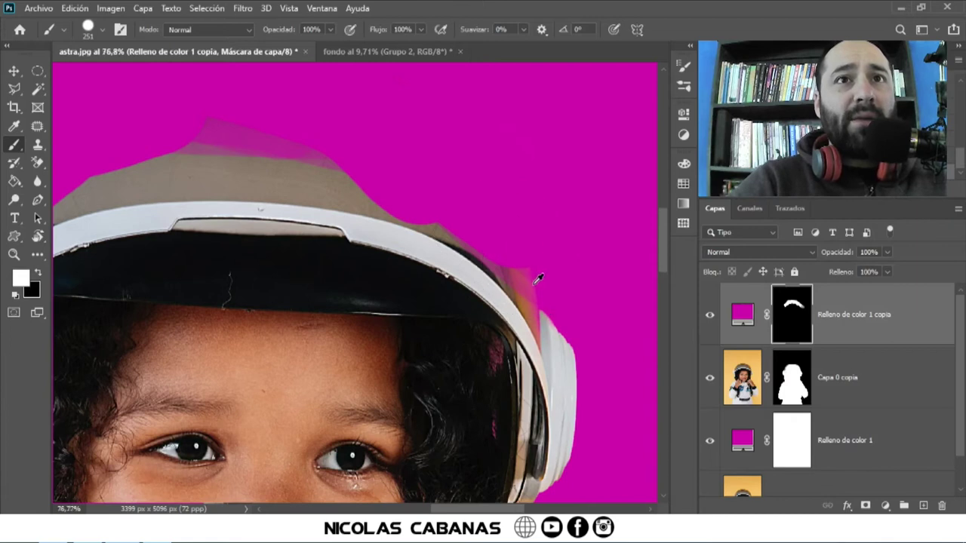
scroll(538, 280, "up", 3)
left_click_drag(551, 309, 445, 306)
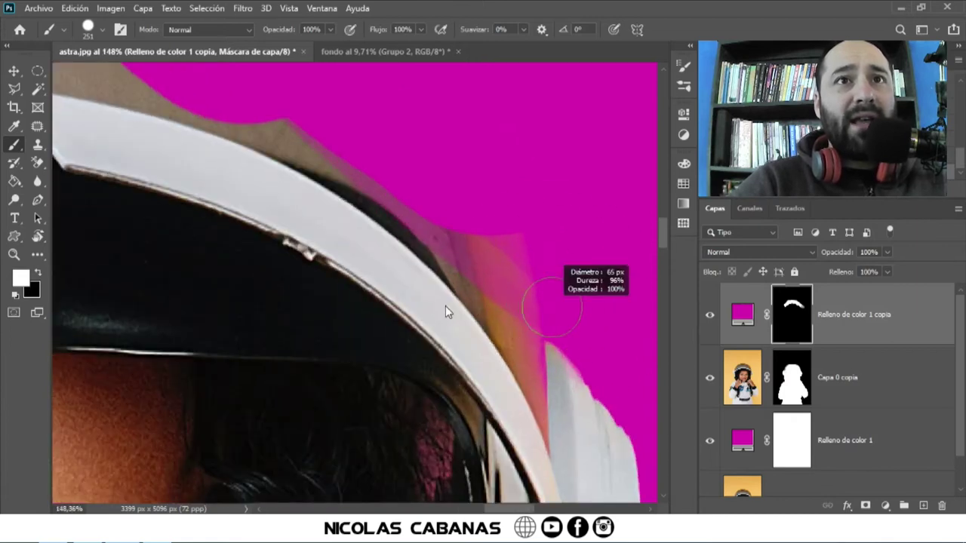
scroll(528, 270, "down", 3)
scroll(513, 271, "down", 2)
scroll(482, 273, "down", 1)
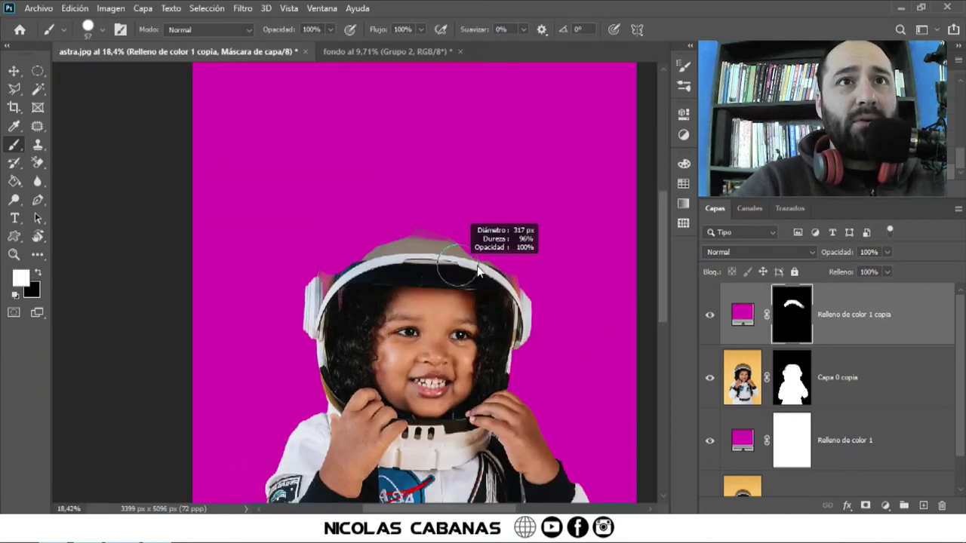
left_click_drag(518, 274, 518, 334)
left_click_drag(442, 243, 319, 349)
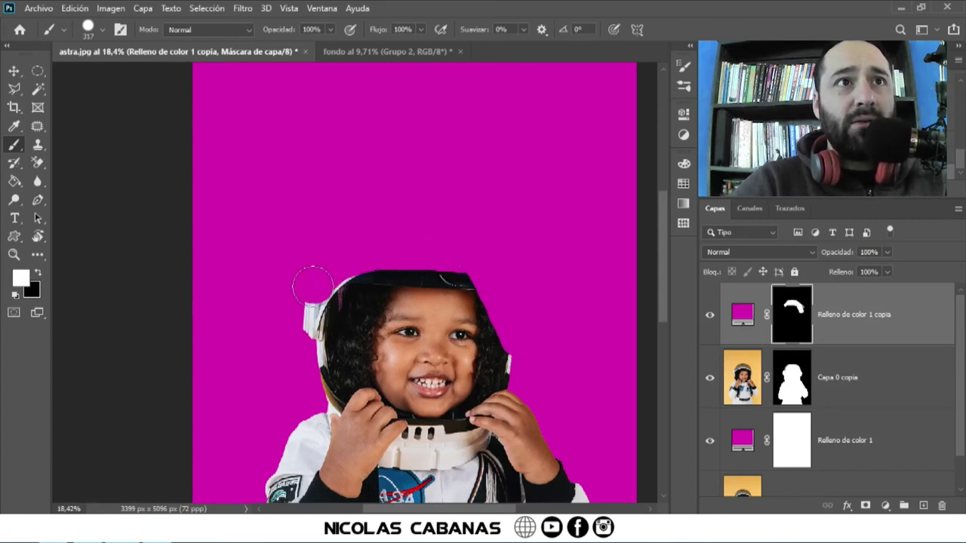
Step: Paint magenta over the collar strip below the helmet
scroll(318, 349, "up", 2)
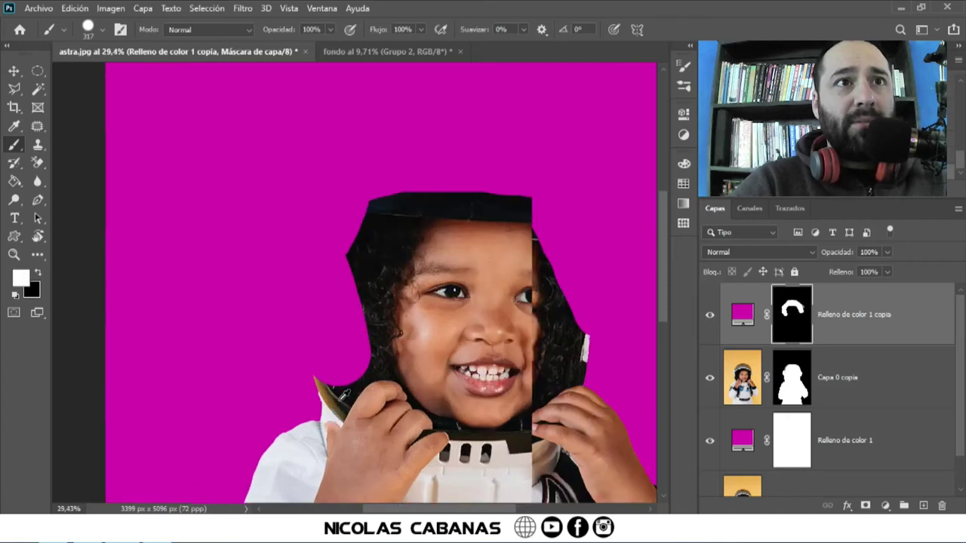
scroll(323, 341, "up", 2)
scroll(327, 332, "up", 2)
scroll(328, 332, "up", 3)
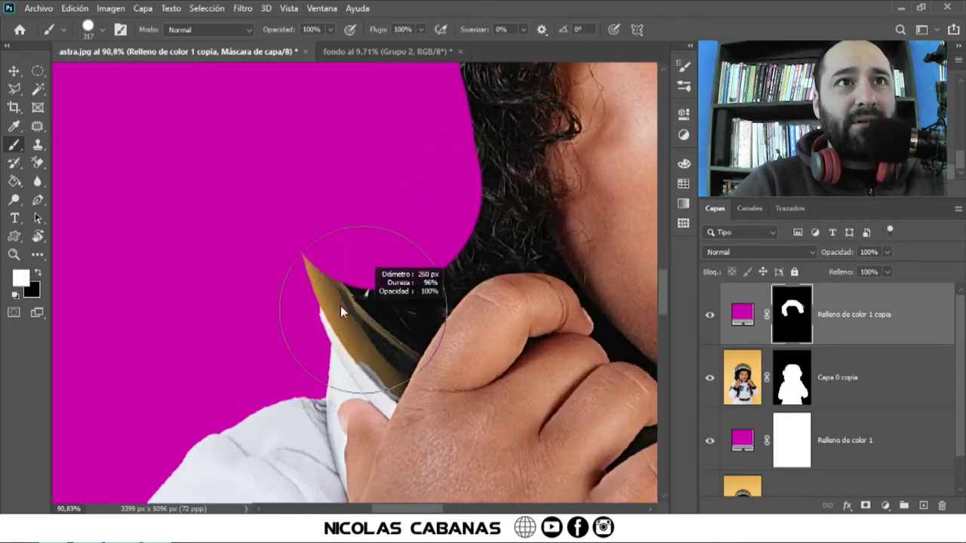
mouse_move(318, 261)
left_mouse_down()
mouse_move(344, 323)
mouse_move(352, 313)
mouse_move(395, 349)
mouse_move(386, 381)
mouse_move(352, 341)
left_mouse_up()
scroll(384, 270, "down", 2)
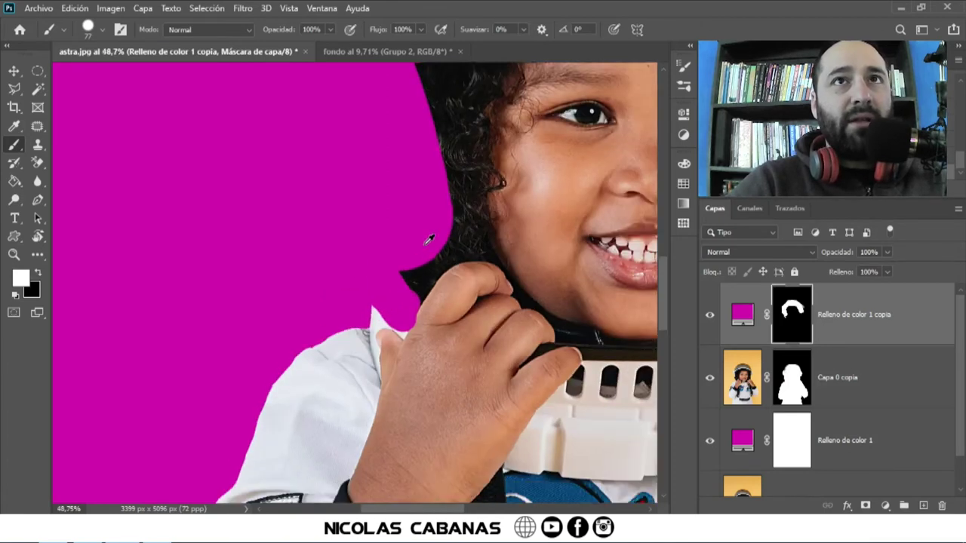
scroll(427, 241, "down", 2)
scroll(427, 242, "down", 1)
scroll(519, 294, "up", 2)
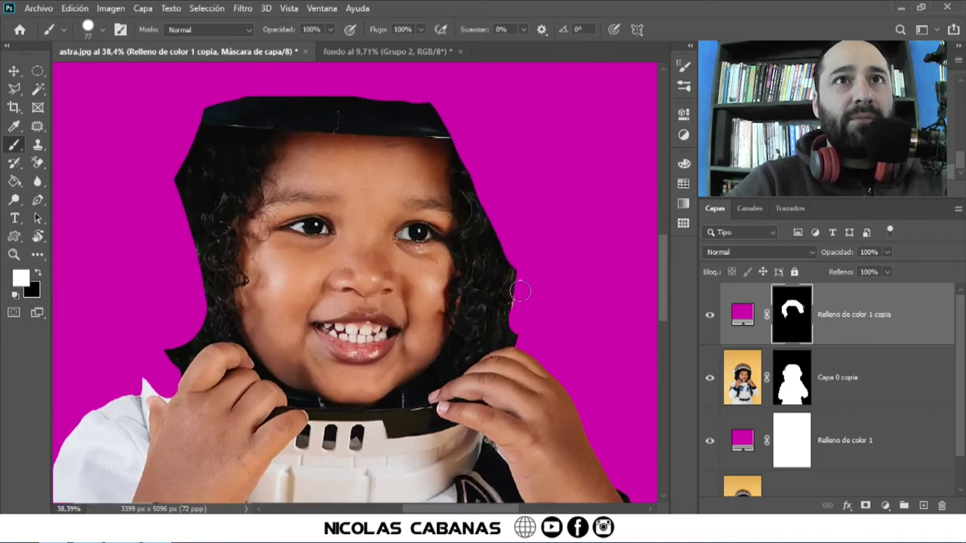
scroll(492, 283, "down", 2)
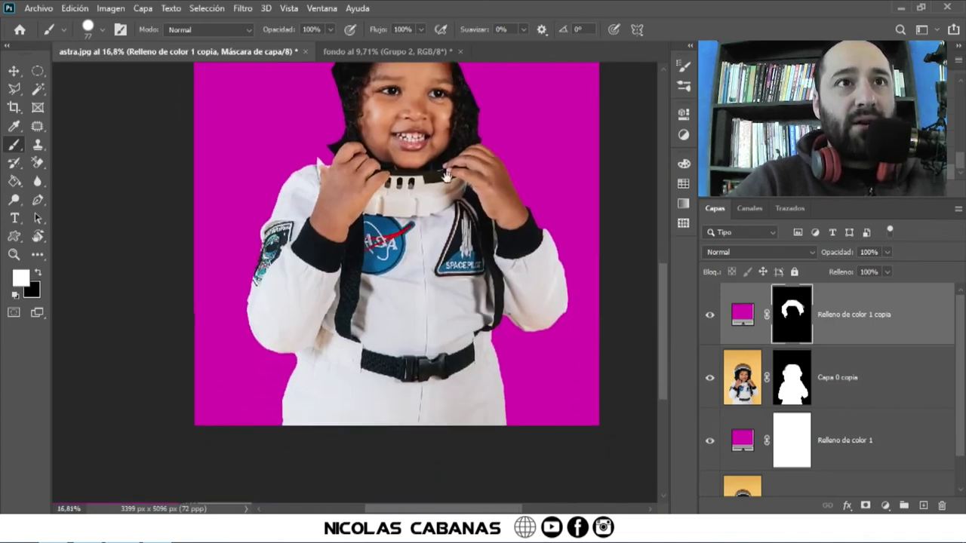
left_click_drag(459, 166, 434, 324)
Step: Set the helmet's magenta fill to Color blend mode and zoom in on the helmet
left_click(748, 251)
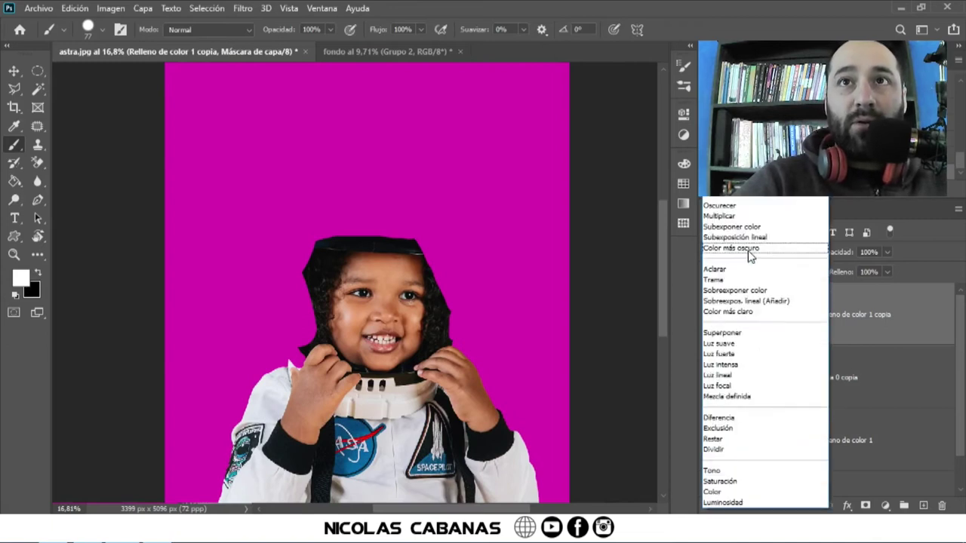
left_click(721, 491)
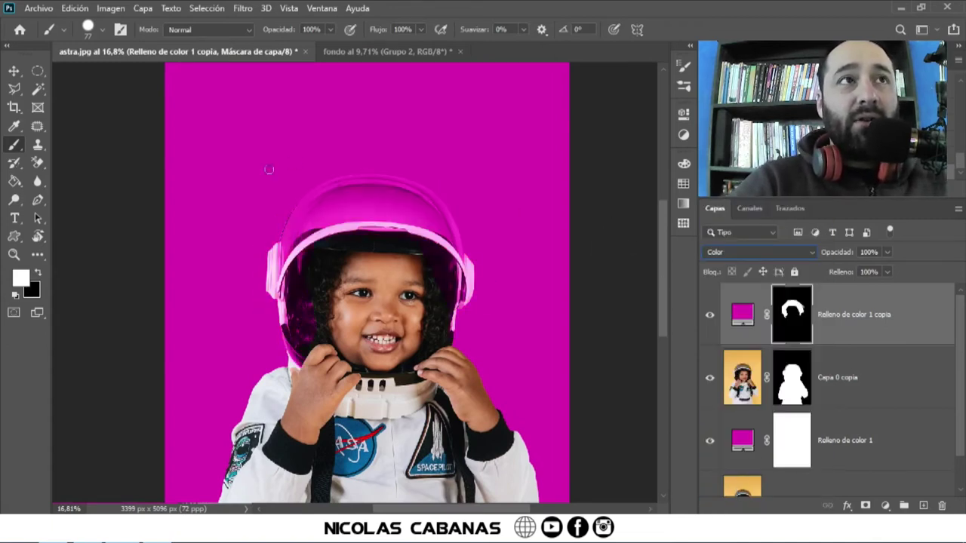
left_click(14, 254)
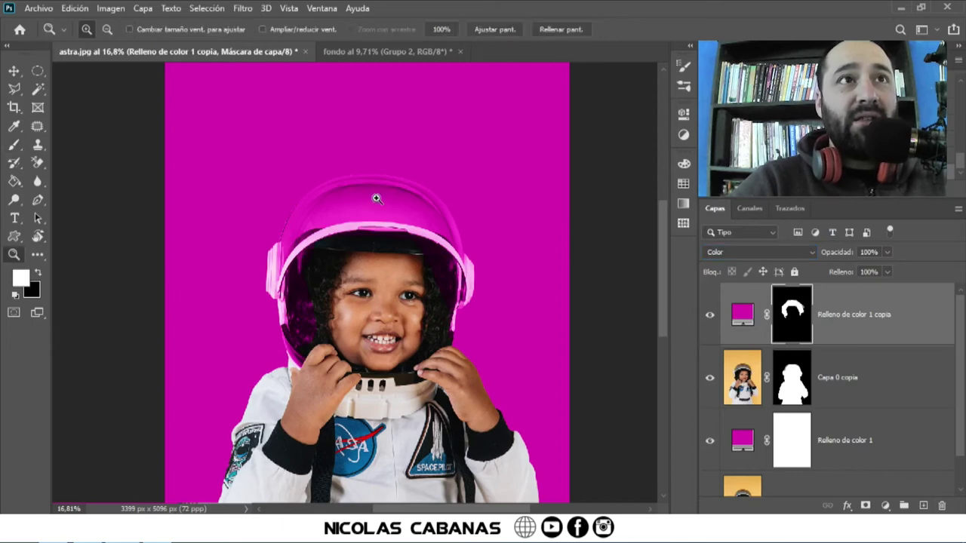
left_click_drag(216, 129, 523, 320)
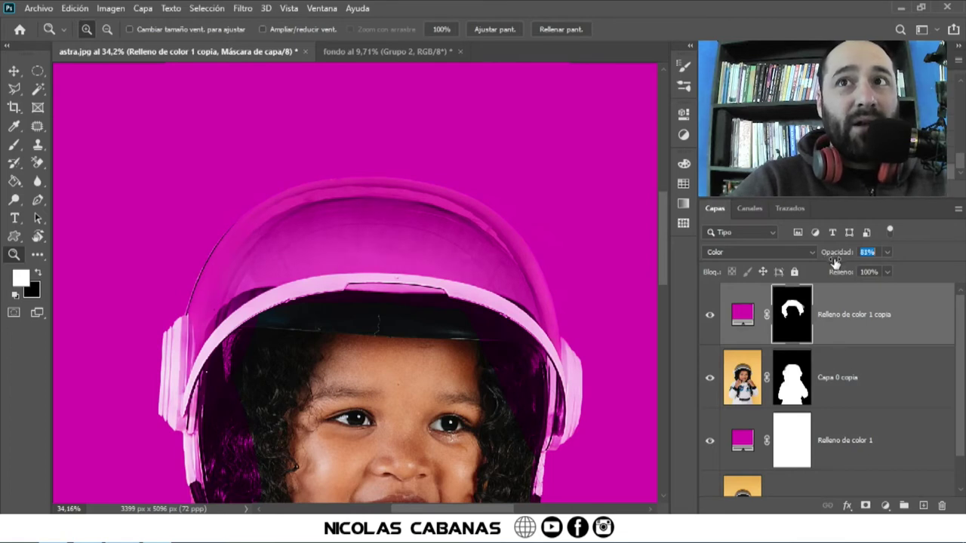
Step: Zoom to the visor, set a 225 px black mask brush, then zoom back out
left_click(436, 331, "alt")
left_click(392, 337)
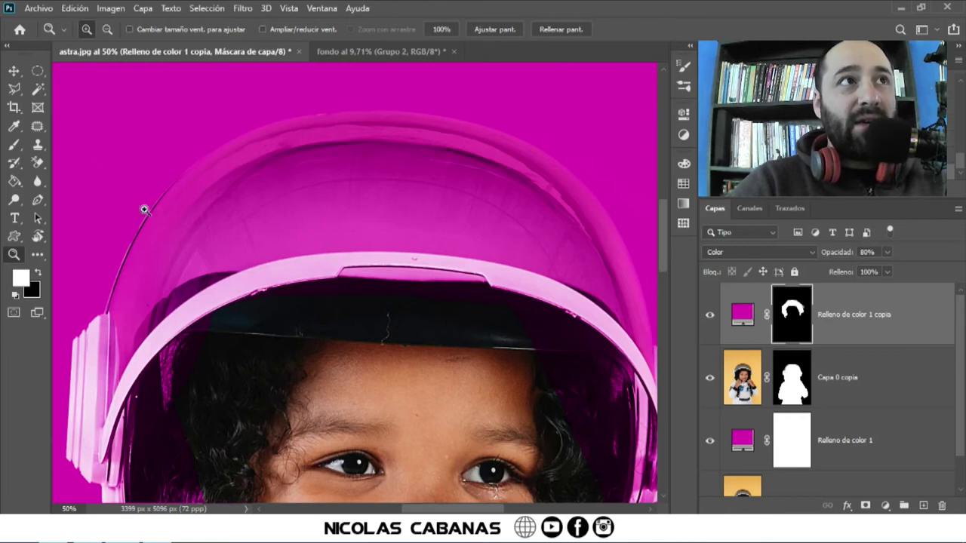
left_click(14, 145)
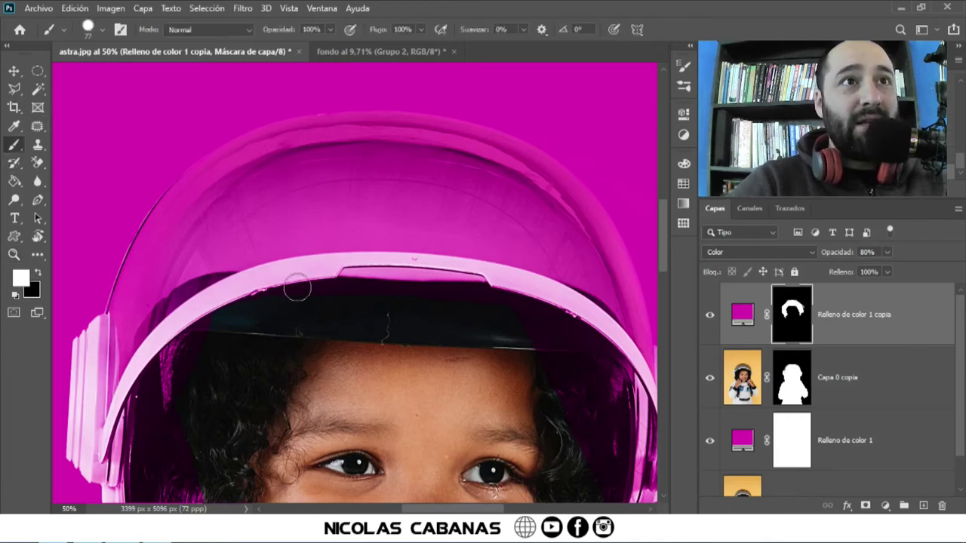
mouse_move(264, 291)
left_mouse_down()
mouse_move(217, 288)
mouse_move(460, 312)
mouse_move(556, 334)
left_mouse_up()
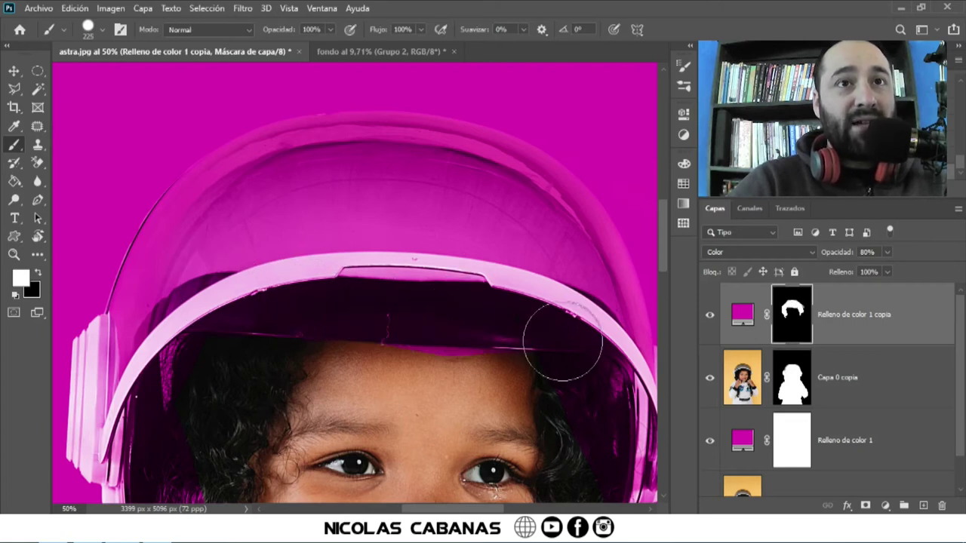
key("x")
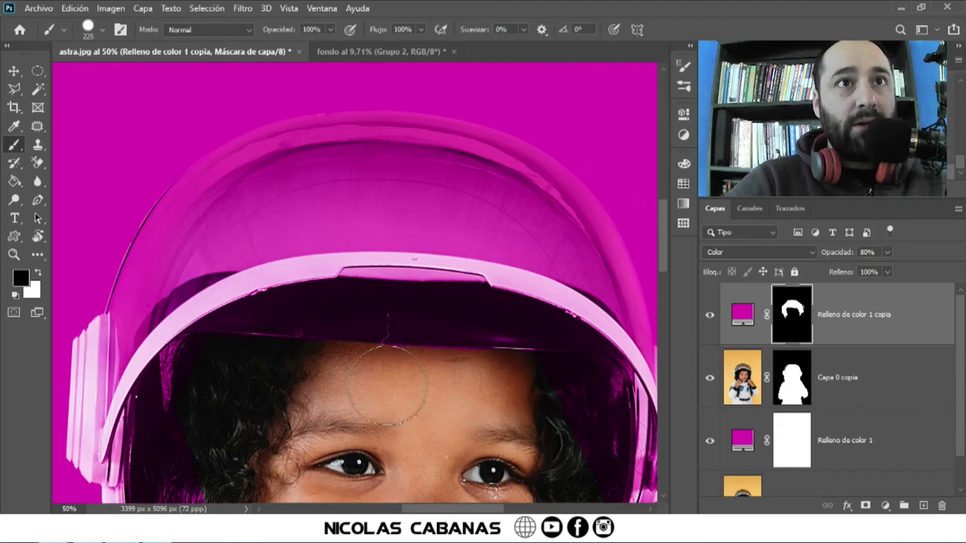
key("z")
left_click(483, 399, "alt")
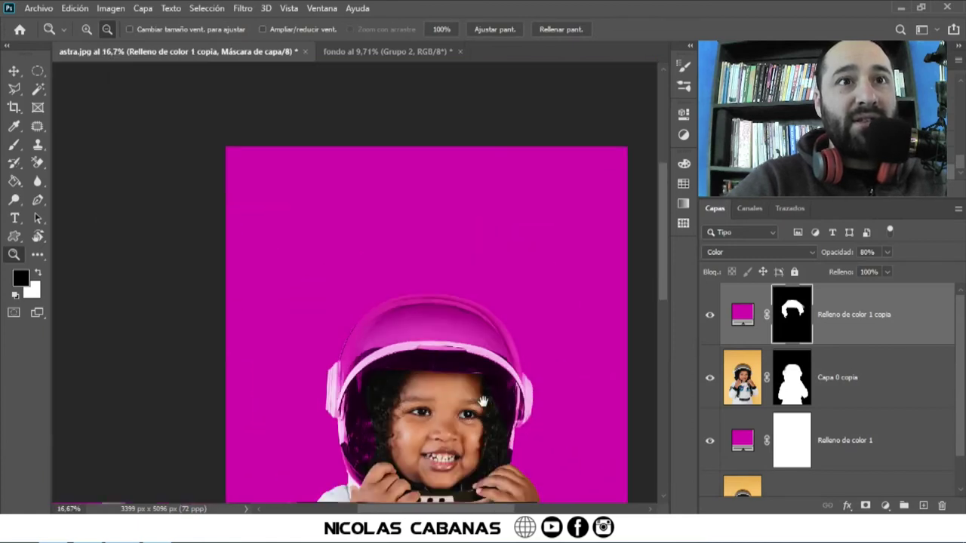
Step: Duplicate the masked magenta fill layer
left_click_drag(483, 400, 458, 316)
right_click(937, 320)
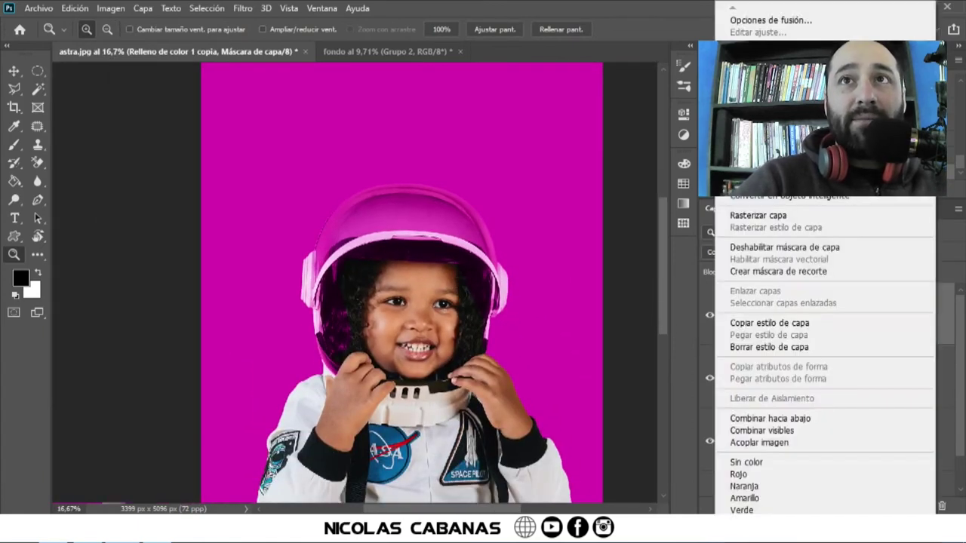
left_click(762, 74)
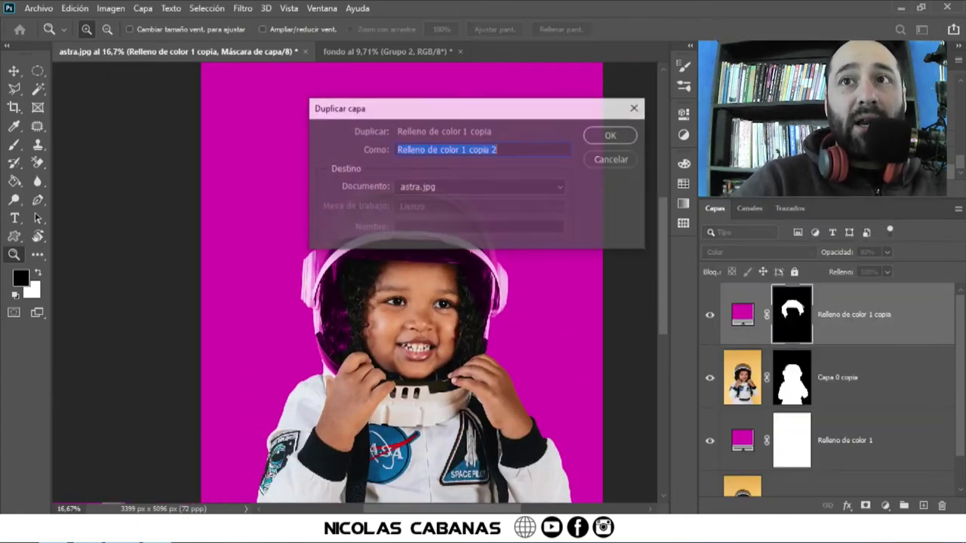
left_click(611, 138)
Step: Delete the duplicate's mask, keep Color mode, and lower its opacity to about 29%
left_click(801, 315)
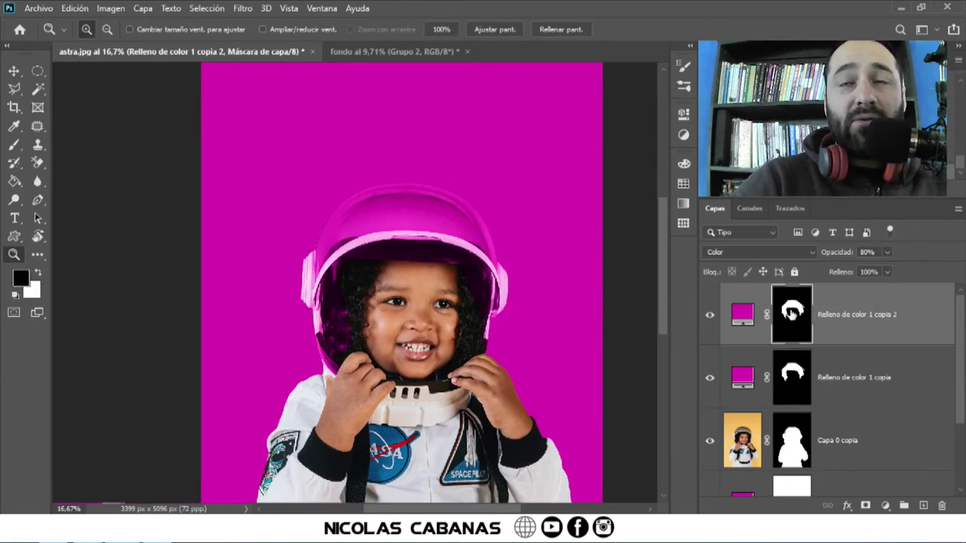
right_click(809, 323)
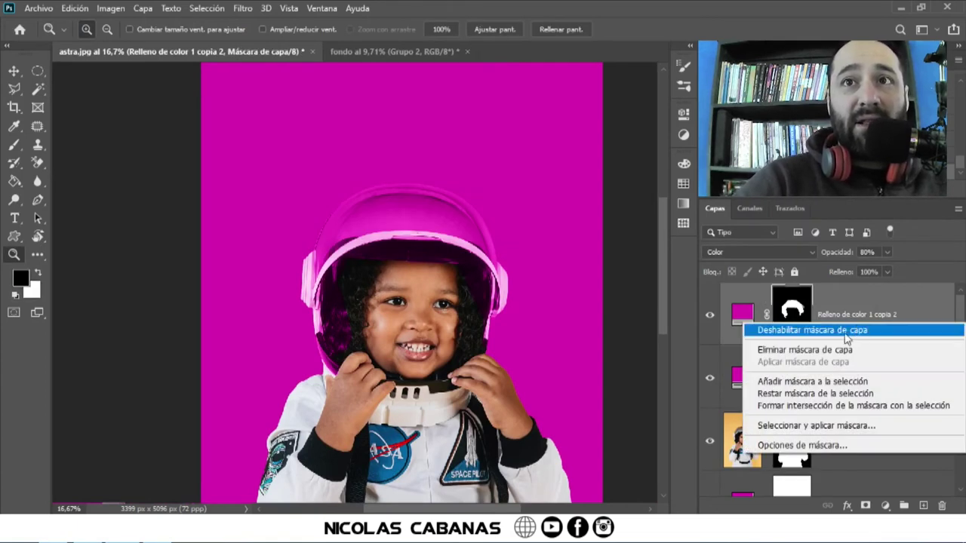
left_click(830, 350)
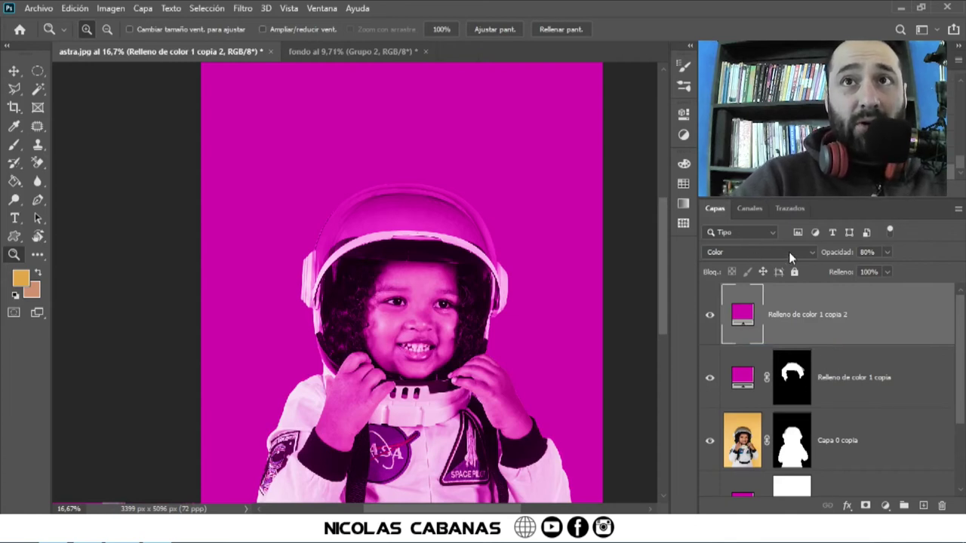
left_click(788, 252)
left_click(837, 258)
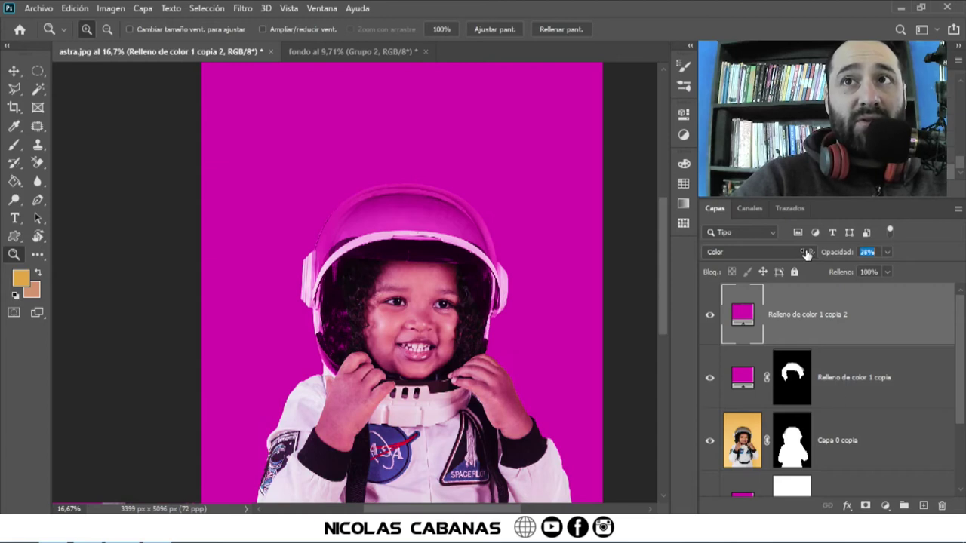
left_click_drag(846, 257, 841, 257)
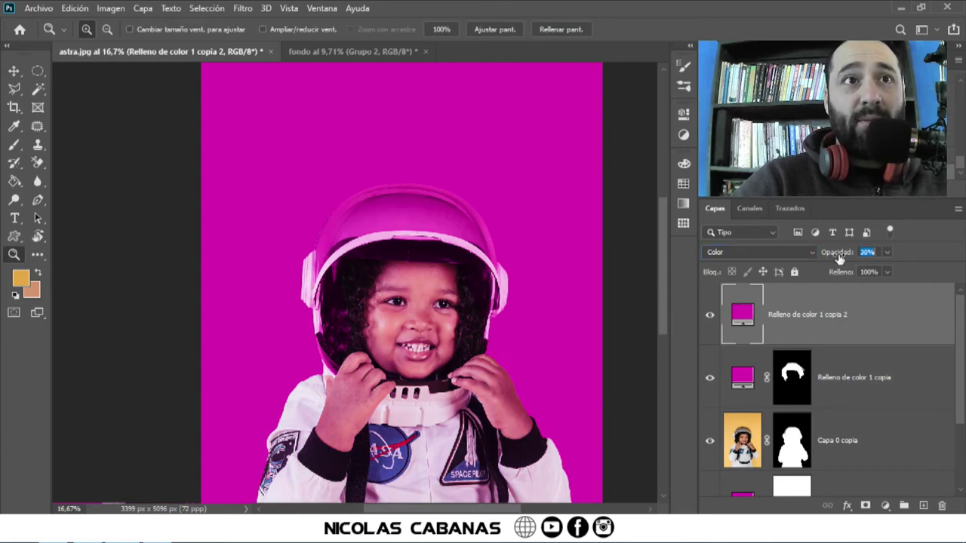
left_click(807, 381)
left_click(304, 312)
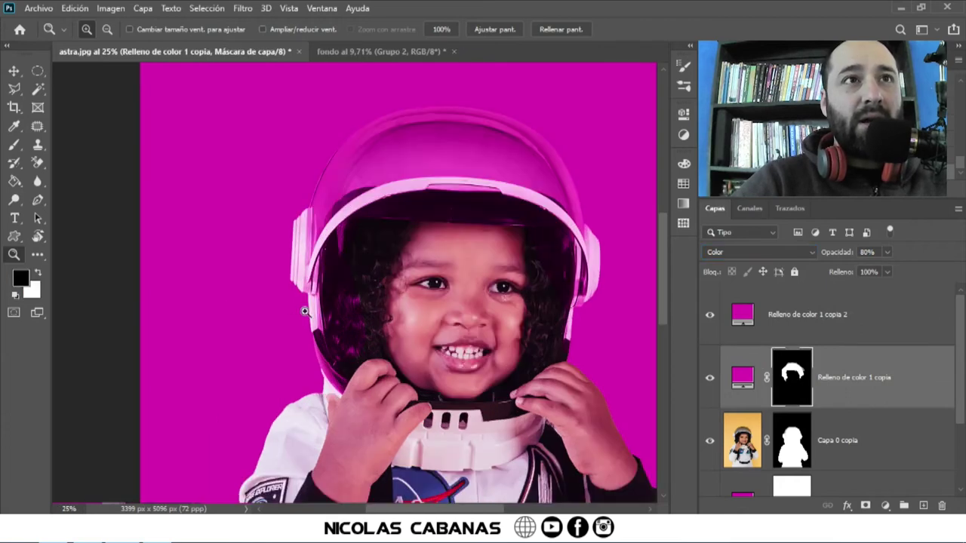
Step: Zoom into the child's head and shrink the mask brush to 115 px
left_click(316, 311)
key("b")
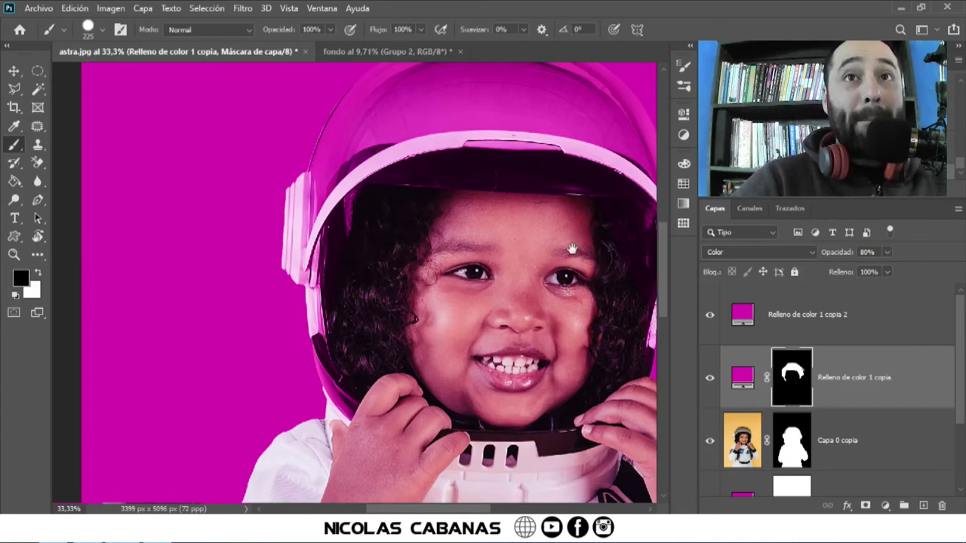
scroll(566, 254, "up", 2)
scroll(550, 254, "up", 2)
scroll(520, 271, "up", 2)
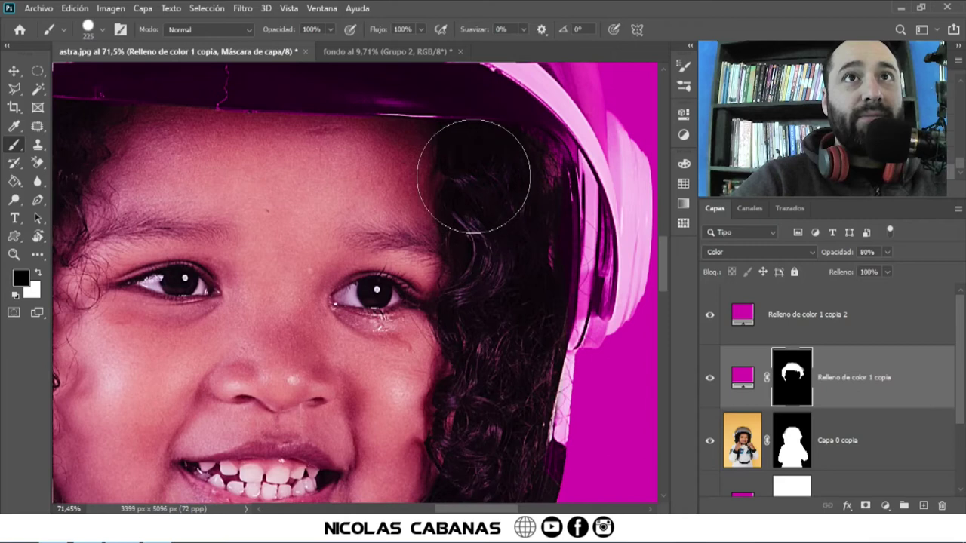
scroll(515, 264, "up", 1)
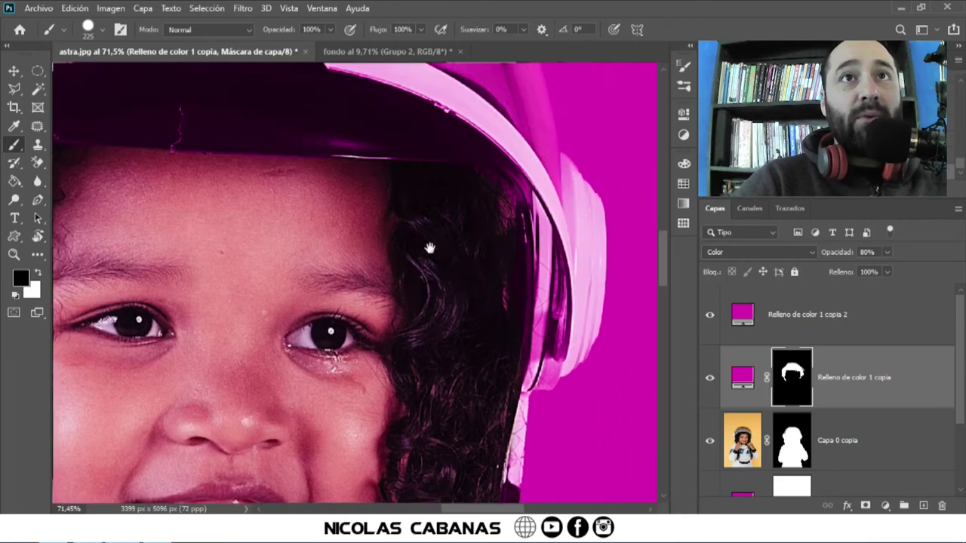
scroll(430, 252, "up", 2)
scroll(431, 252, "up", 2)
left_click_drag(419, 207, 404, 207)
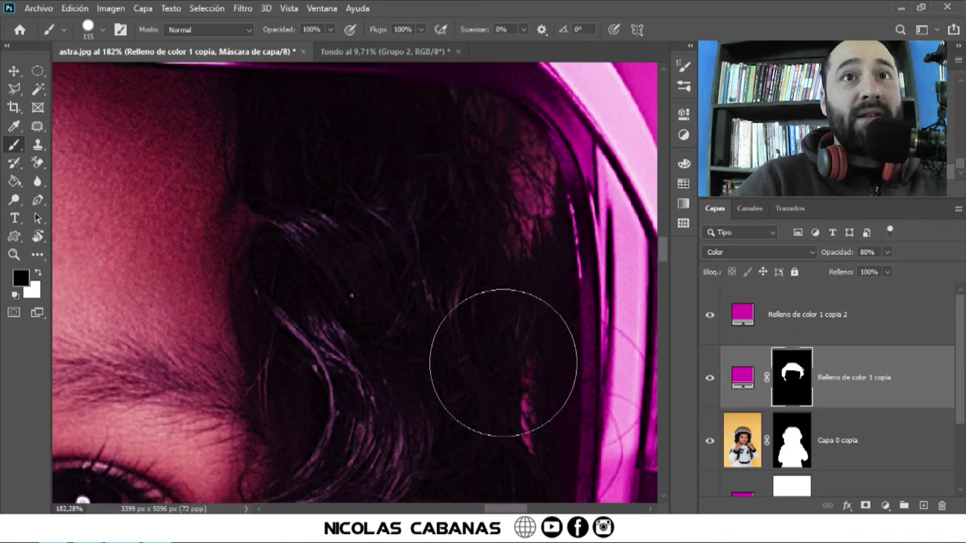
Step: Paint black over the curls beside the eye, then zoom back out
left_click_drag(502, 351, 543, 197)
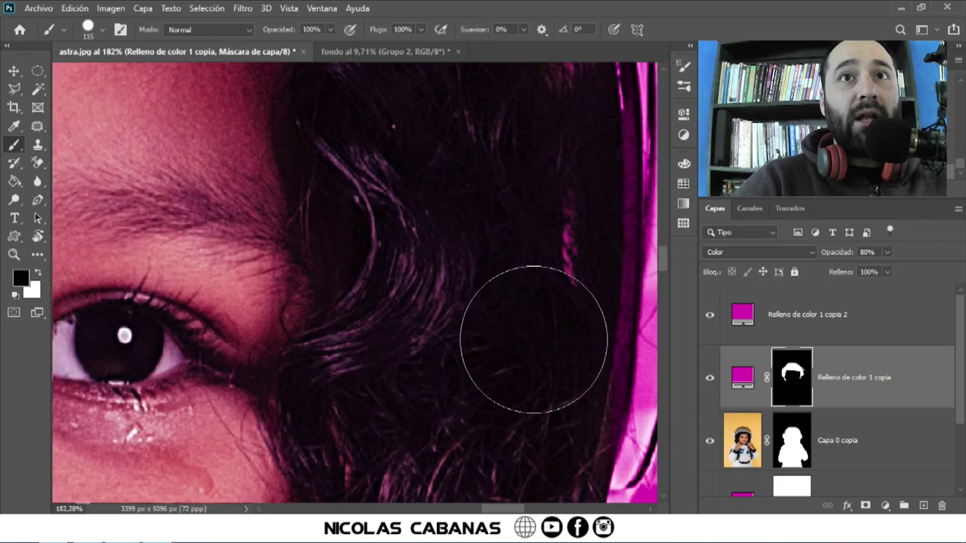
scroll(505, 382, "down", 3)
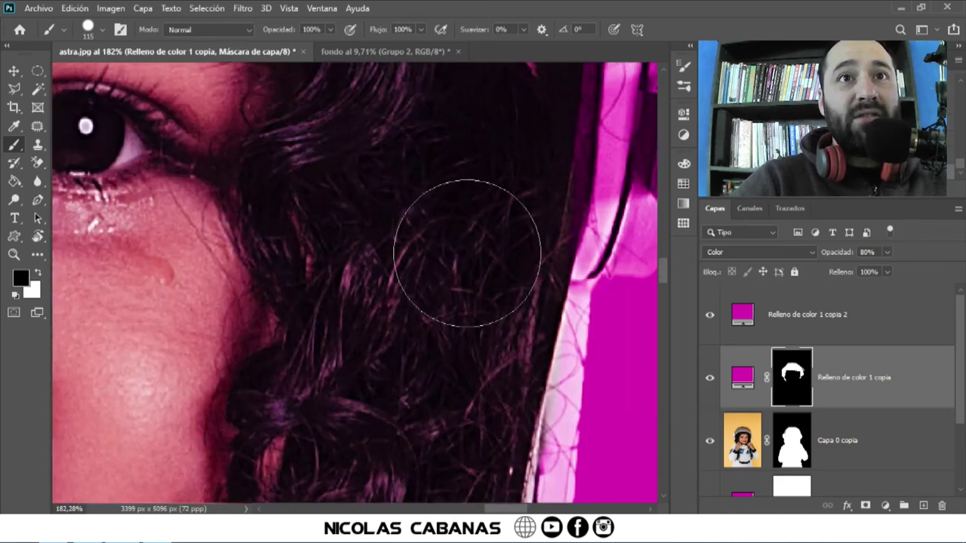
left_click_drag(308, 261, 456, 363)
scroll(456, 364, "down", 3)
scroll(437, 324, "down", 2)
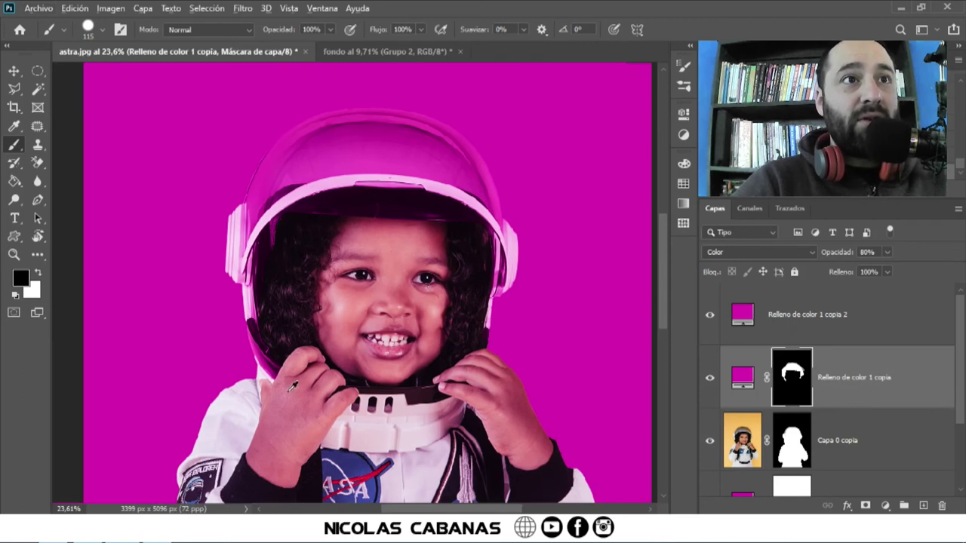
scroll(293, 386, "up", 2)
scroll(292, 381, "up", 2)
scroll(294, 369, "up", 1)
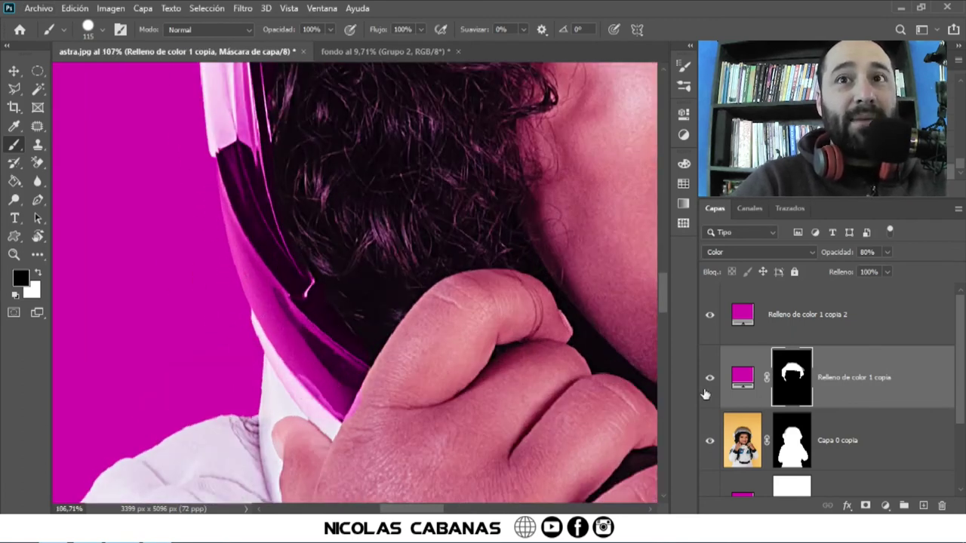
Step: Compare the tint on and off, then softly paint white tint along the helmet rim
left_click(709, 324)
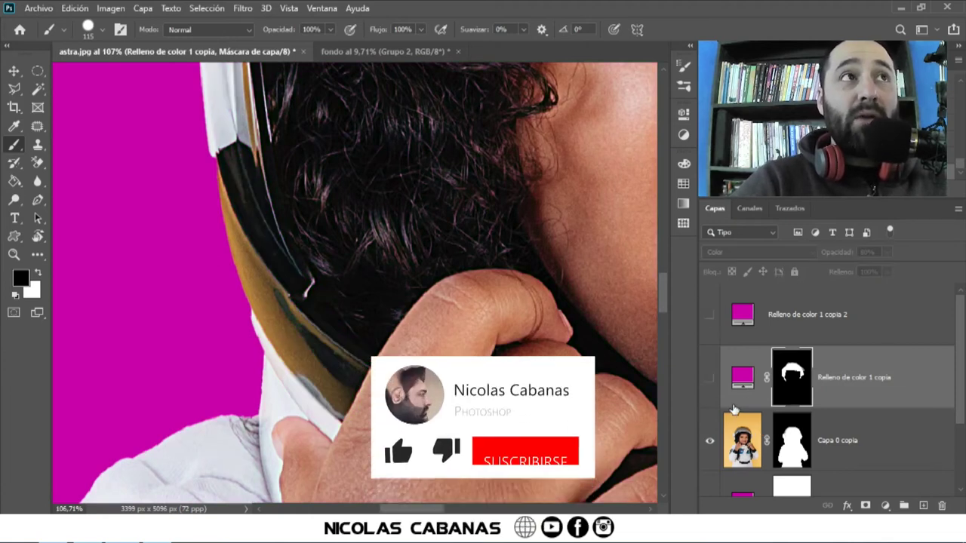
left_click_drag(709, 314, 709, 378)
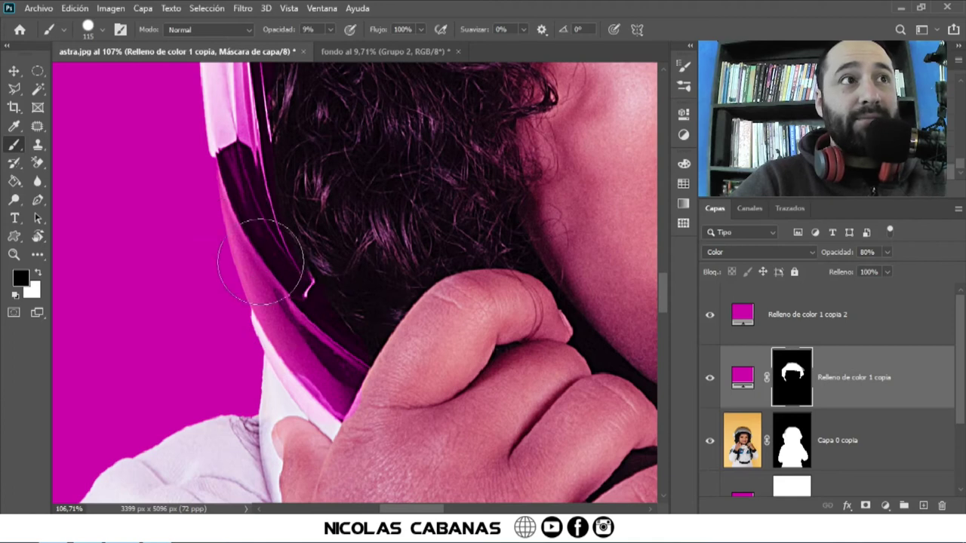
key("x")
mouse_move(279, 301)
left_mouse_down()
mouse_move(296, 347)
mouse_move(261, 259)
left_mouse_up()
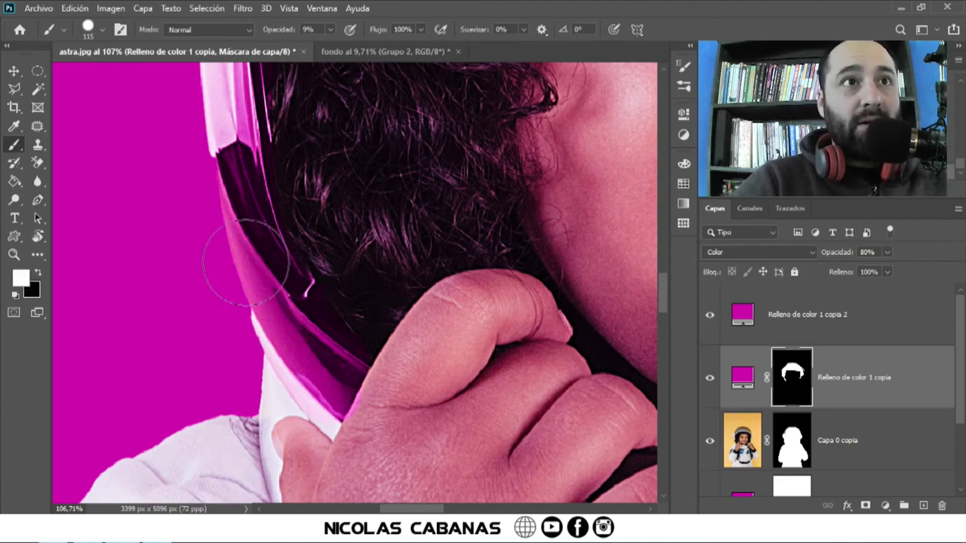
left_click_drag(259, 204, 302, 369)
left_click_drag(257, 254, 334, 323)
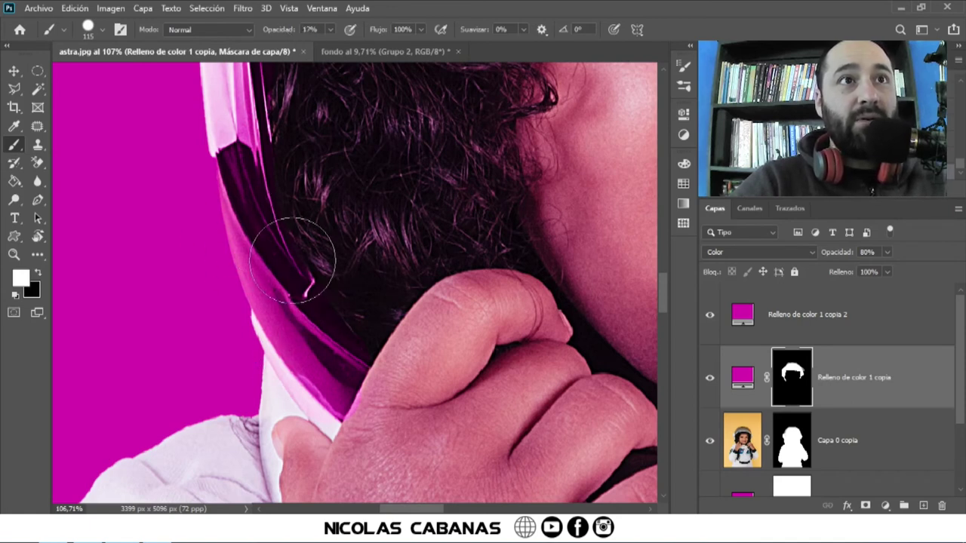
left_click_drag(283, 36, 291, 36)
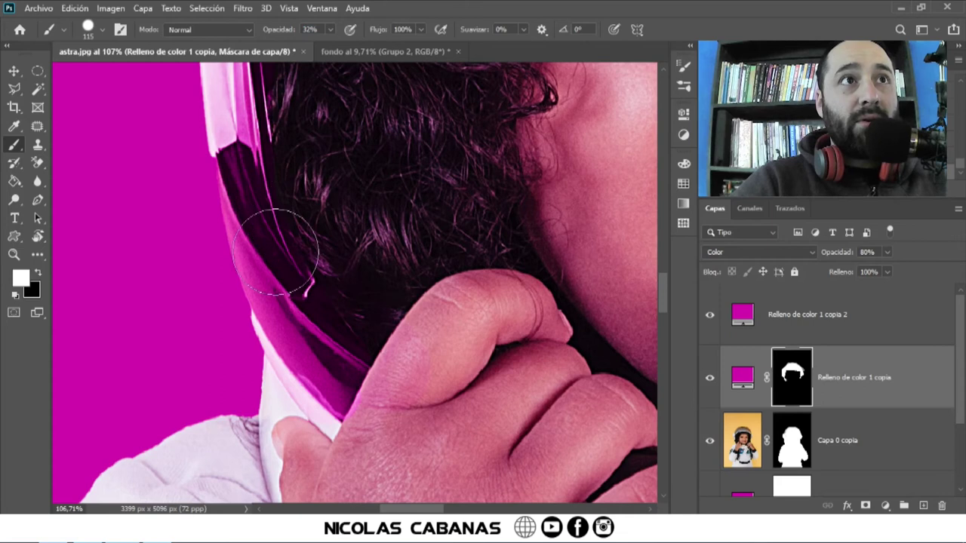
left_click_drag(292, 263, 334, 312)
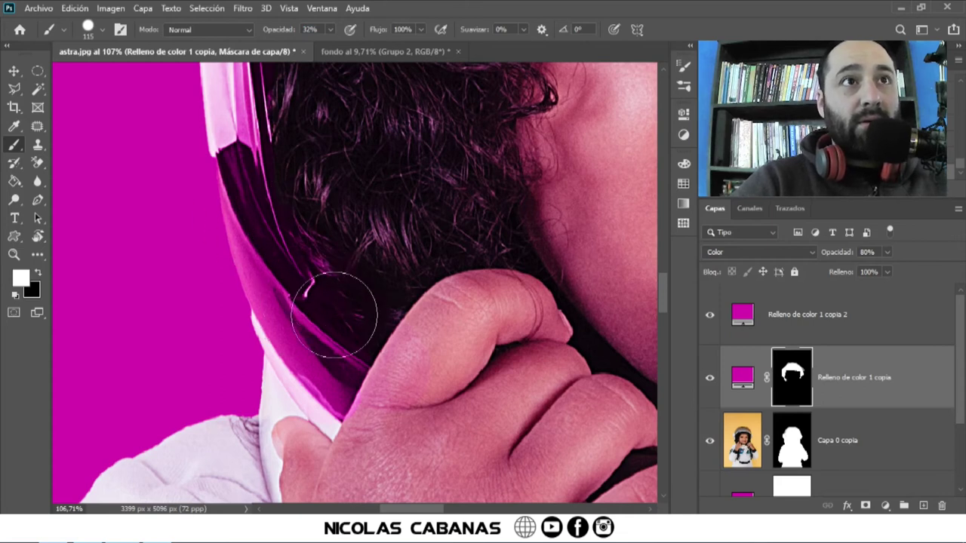
Step: Paint black to remove excess tint from the lower rim, then set the brush to 43 px
left_click(38, 275)
mouse_move(312, 280)
left_mouse_down()
mouse_move(277, 211)
mouse_move(324, 385)
left_mouse_up()
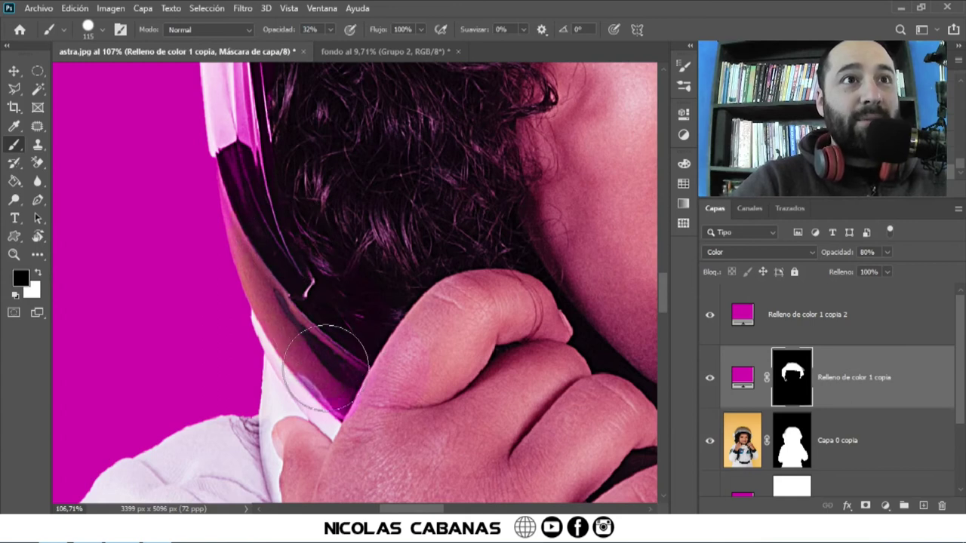
left_click_drag(323, 387, 254, 264)
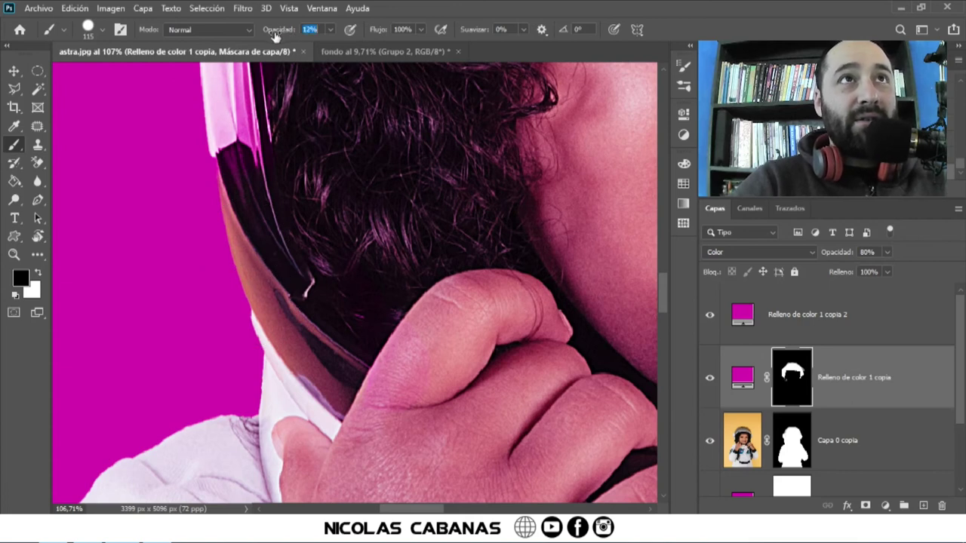
key("x")
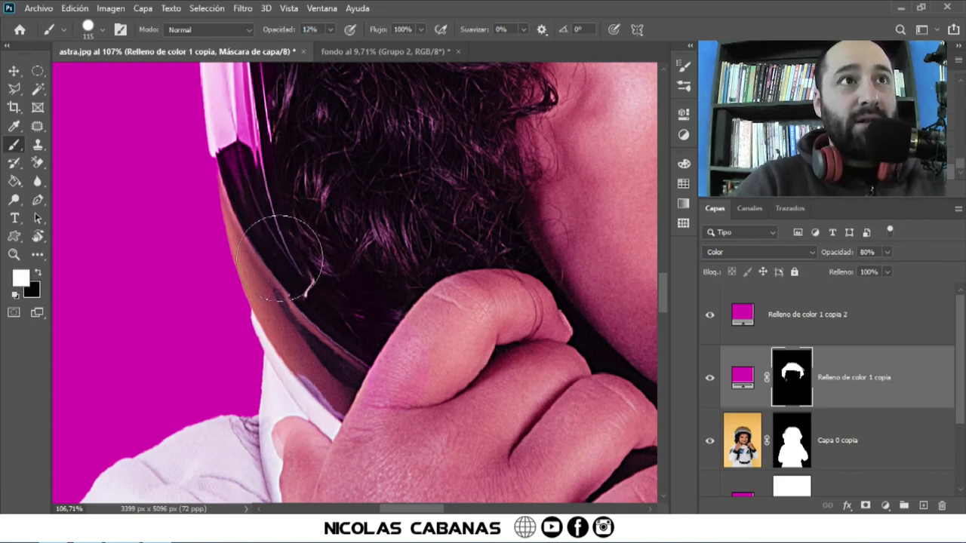
left_click_drag(302, 306, 280, 314)
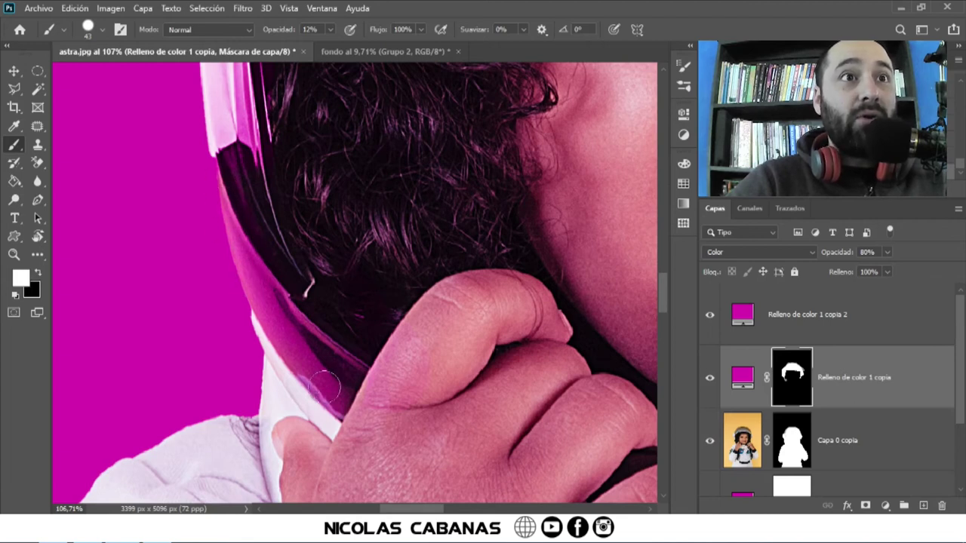
scroll(337, 388, "down", 3)
scroll(377, 347, "down", 2)
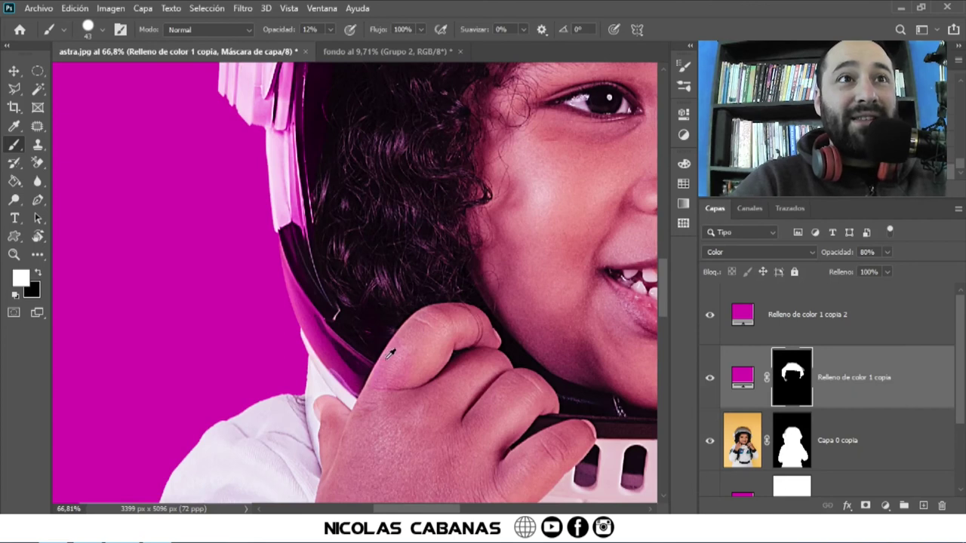
scroll(437, 287, "down", 3)
scroll(507, 226, "down", 2)
scroll(507, 226, "down", 3)
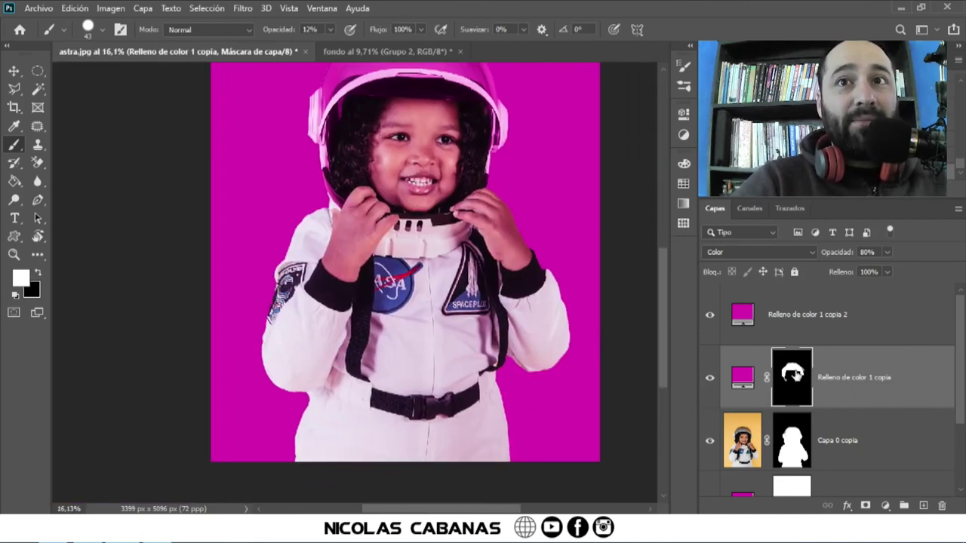
Step: Compare Relleno de color 1 copia 2 on and off, then duplicate it as copia 3
left_click(853, 320)
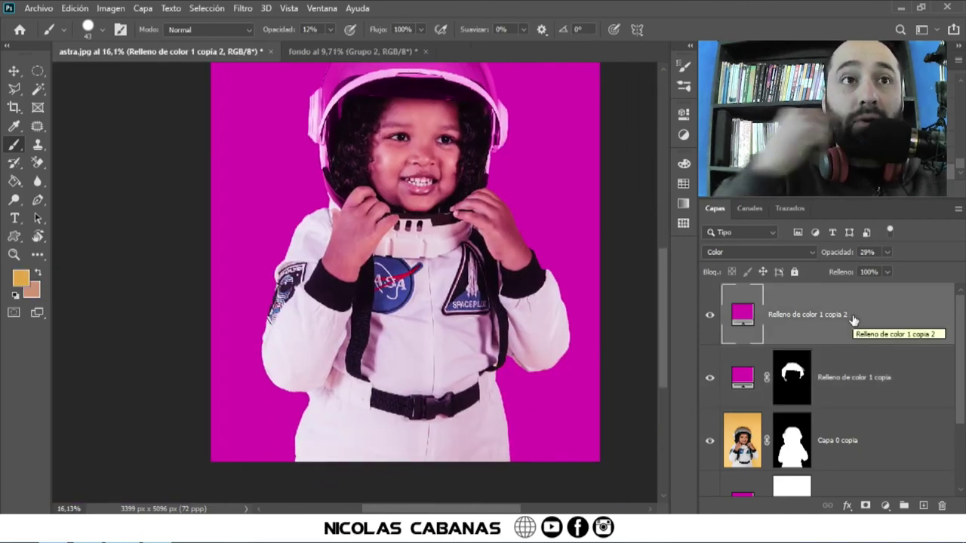
scroll(271, 327, "up", 2)
scroll(272, 327, "up", 1)
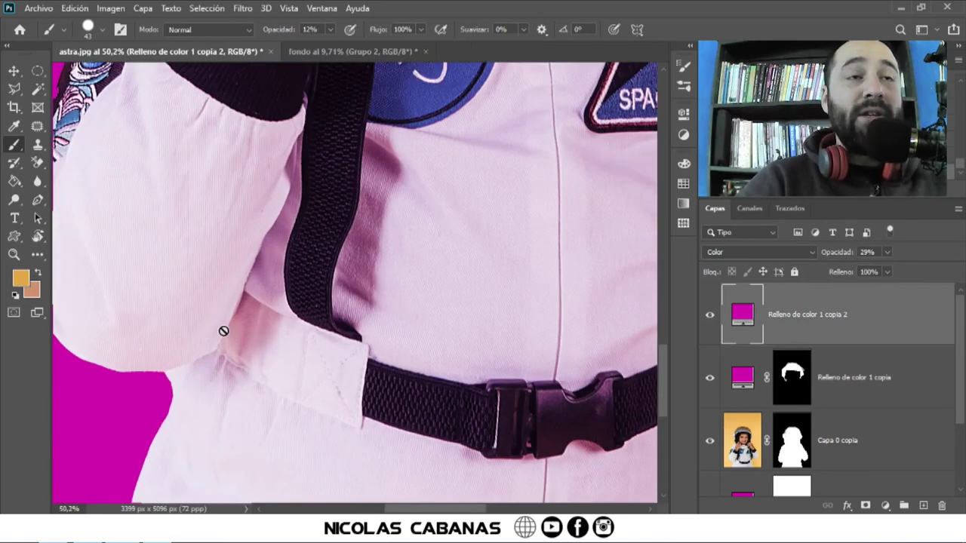
left_click(709, 317)
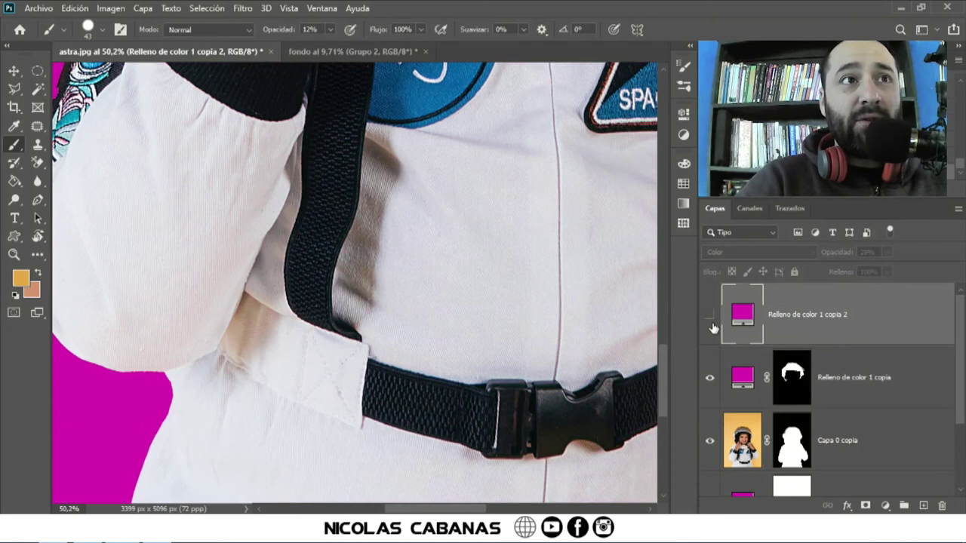
left_click(709, 316)
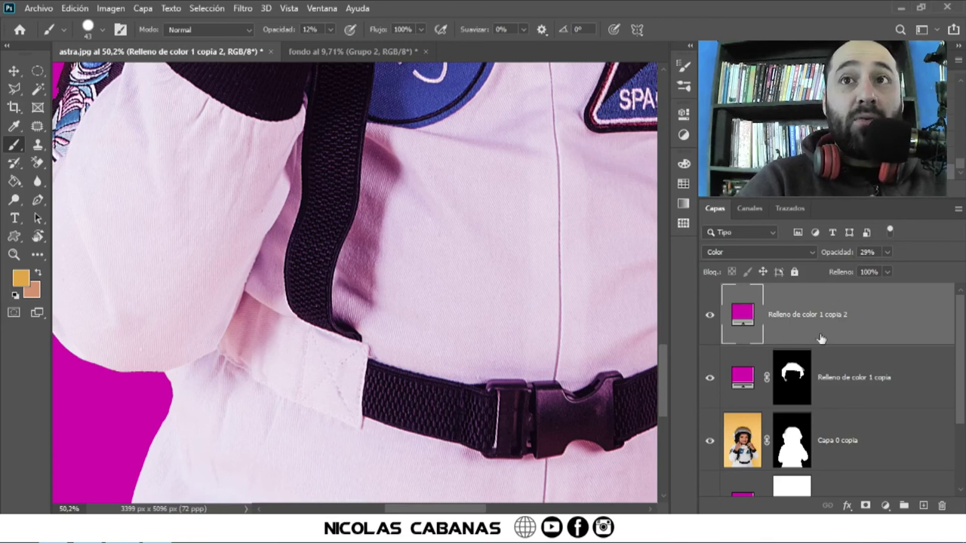
right_click(868, 316)
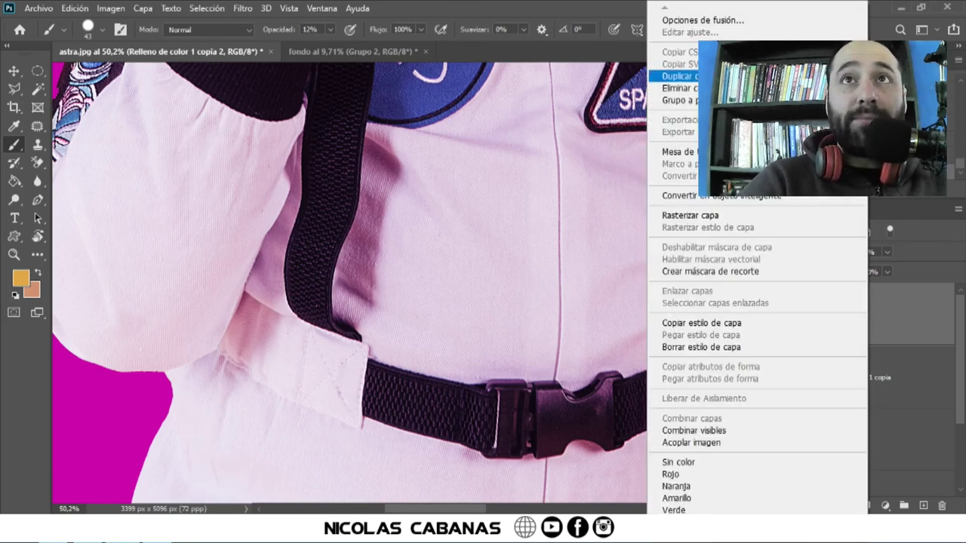
left_click(672, 76)
left_click(611, 135)
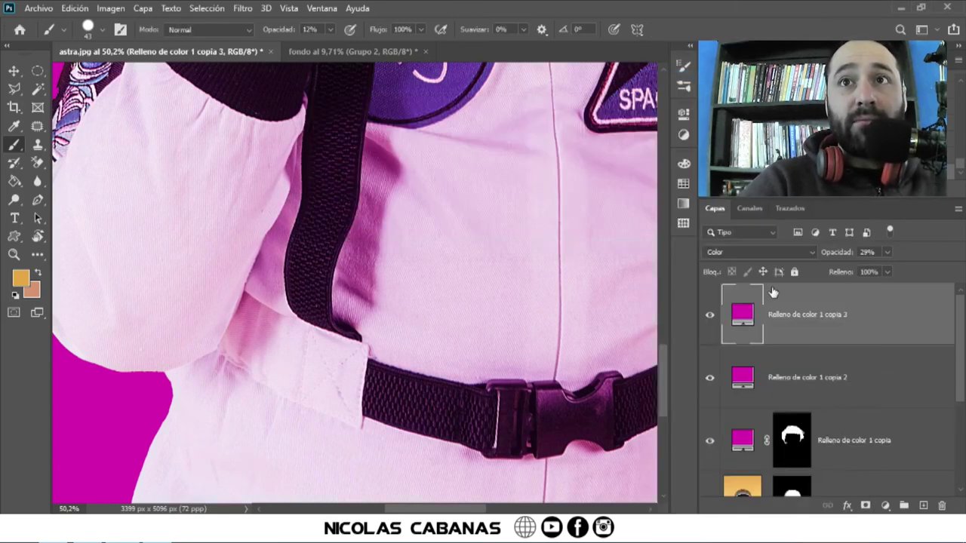
Step: Add an inverted black mask to copia 3 and set a 195 px brush at 100% opacity
left_click(865, 505)
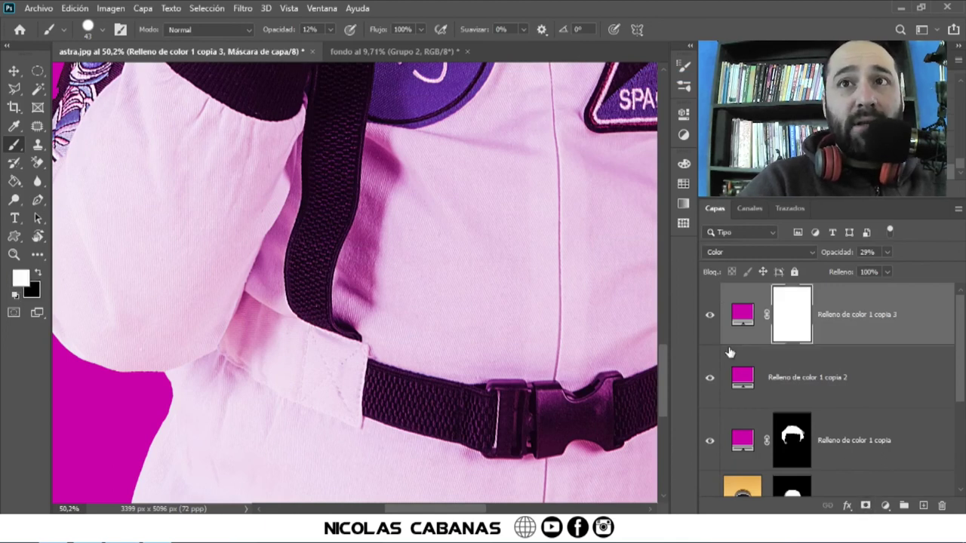
left_click(111, 8)
mouse_move(121, 45)
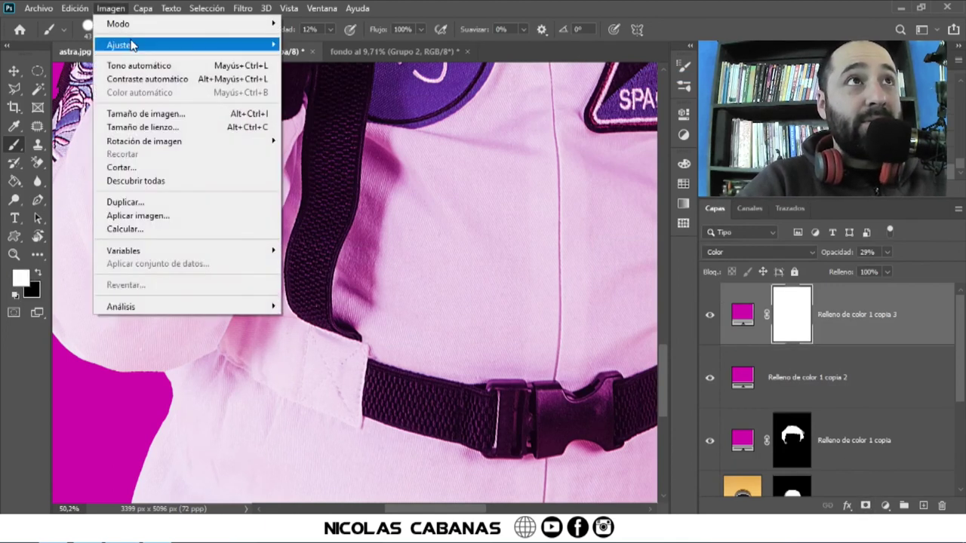
left_click(356, 208)
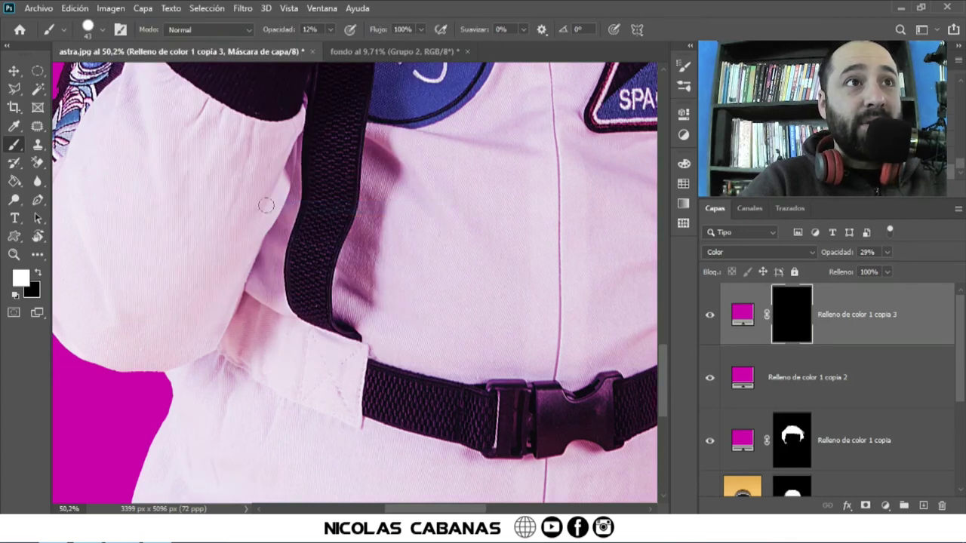
left_click_drag(218, 284, 248, 302)
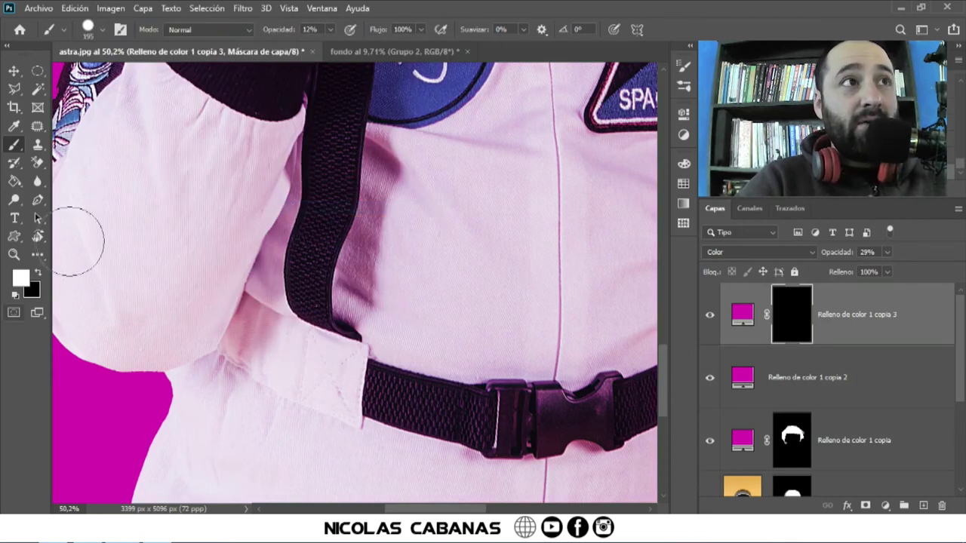
key("0")
Step: Paint tint into the shadows beside both backpack straps, then paint black to trim excess
mouse_move(260, 336)
left_mouse_down()
mouse_move(308, 231)
mouse_move(354, 166)
left_mouse_up()
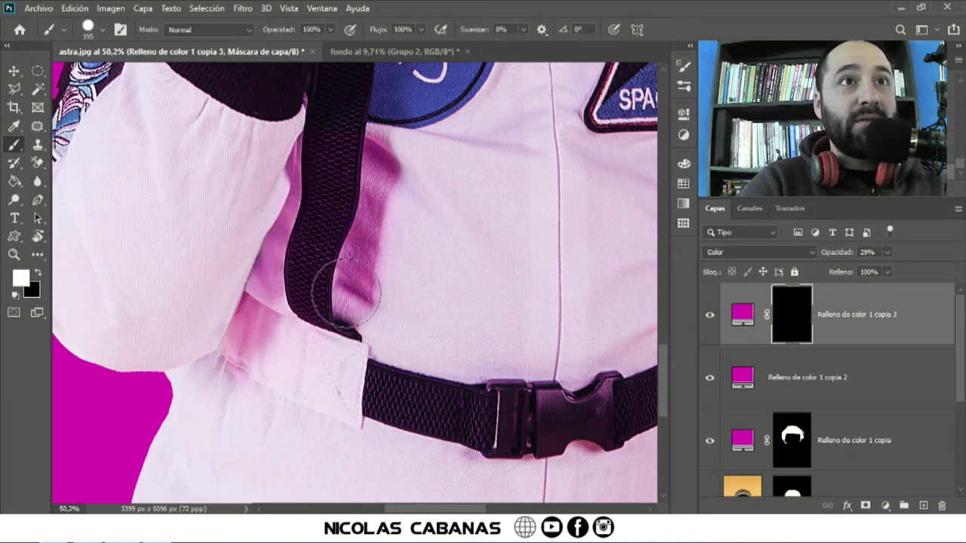
left_click_drag(334, 280, 335, 302)
right_click(480, 188)
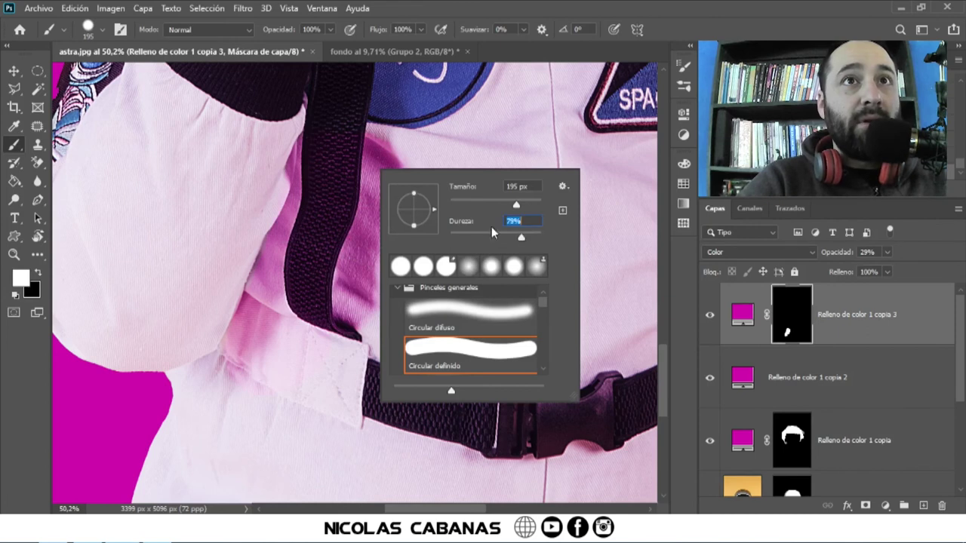
key("Return")
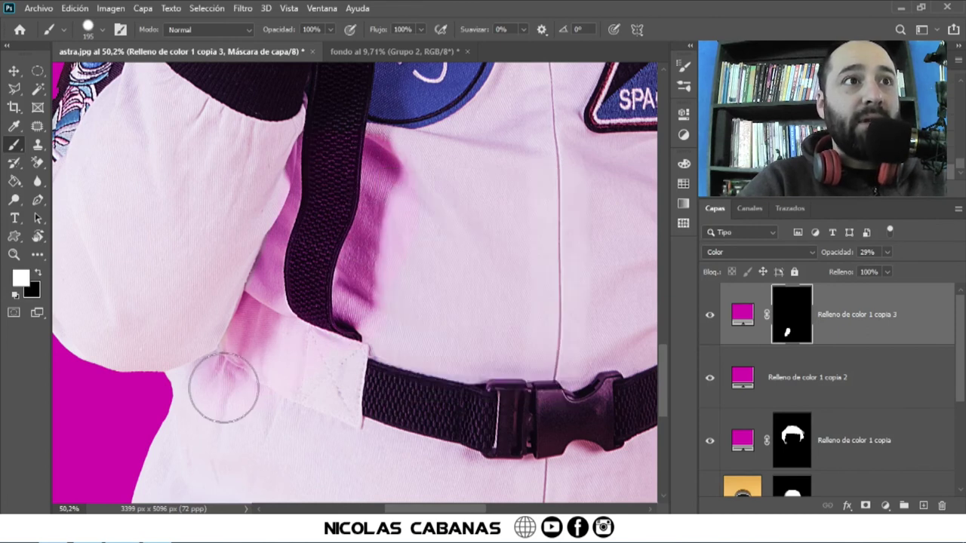
scroll(315, 352, "down", 5)
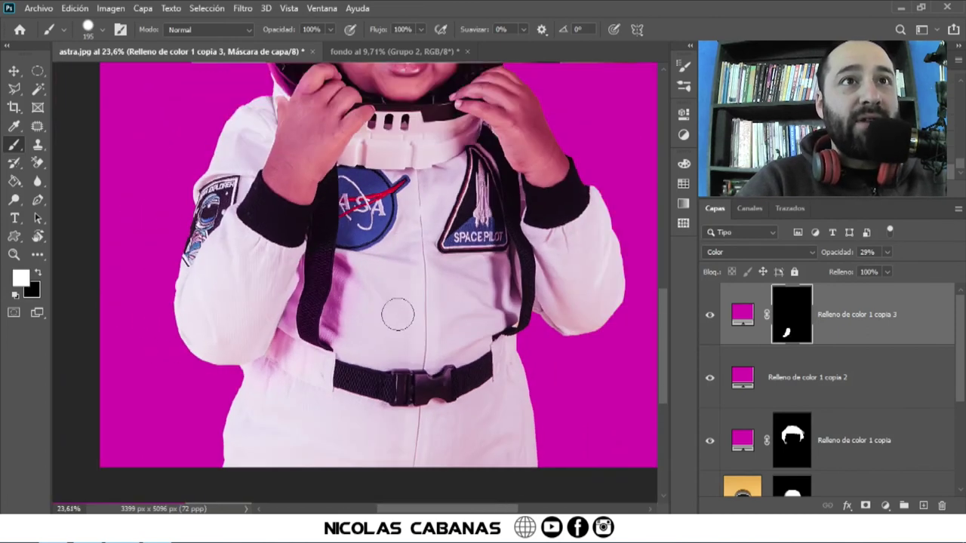
scroll(397, 314, "up", 3)
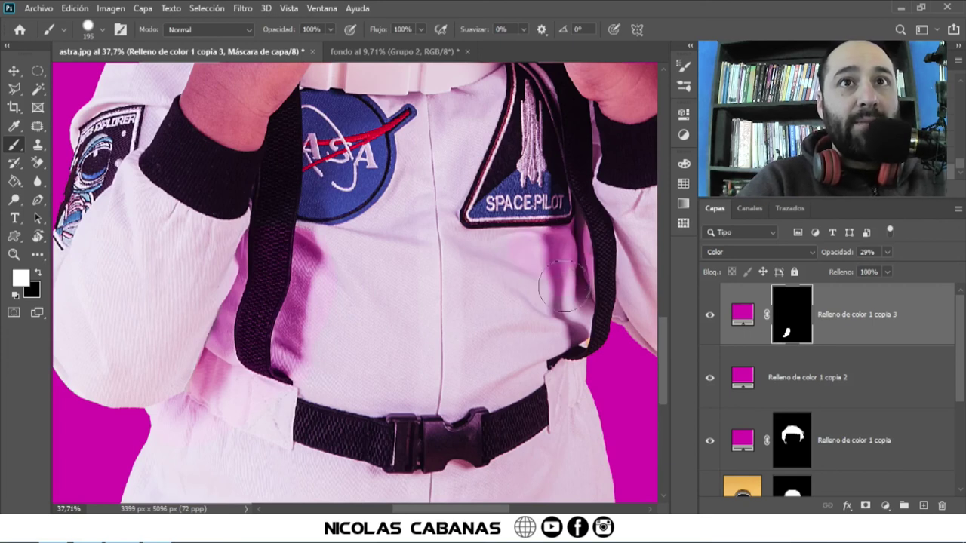
left_click(519, 240)
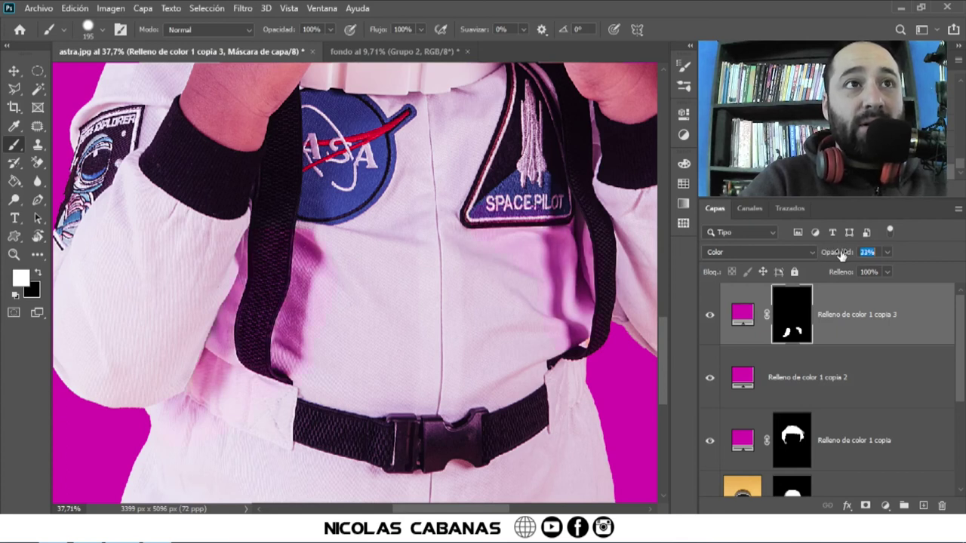
left_click(37, 274)
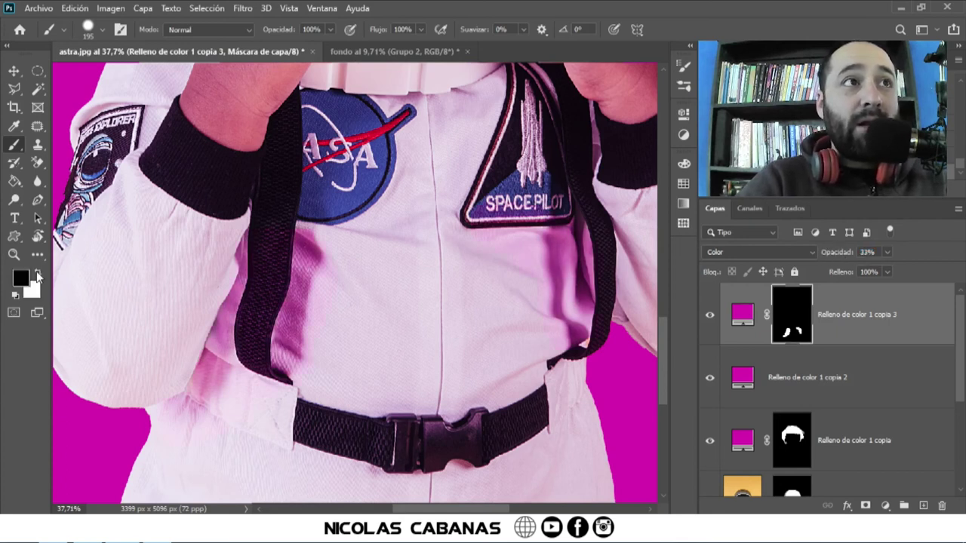
left_click_drag(326, 264, 334, 258)
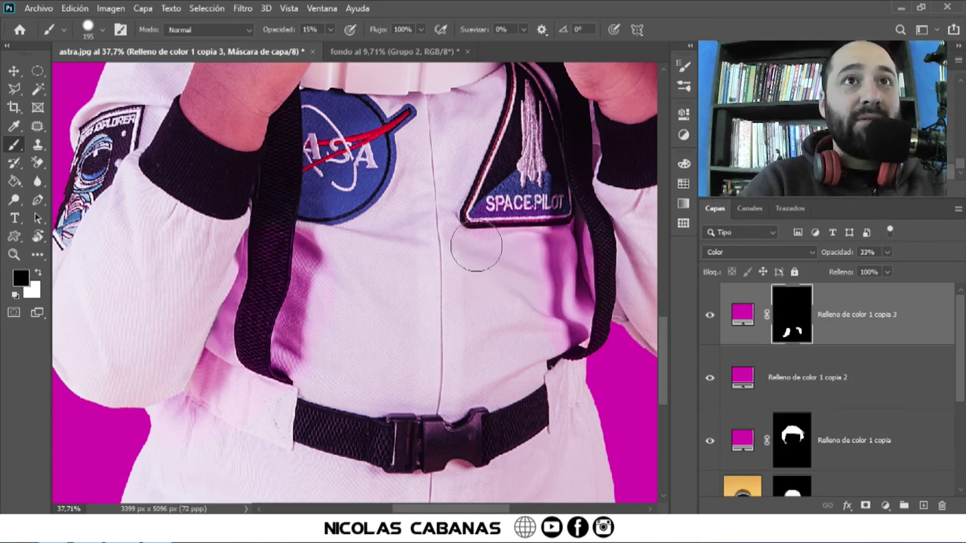
Step: Zoom out with the Zoom tool until the whole astronaut photo fits on screen
key("z")
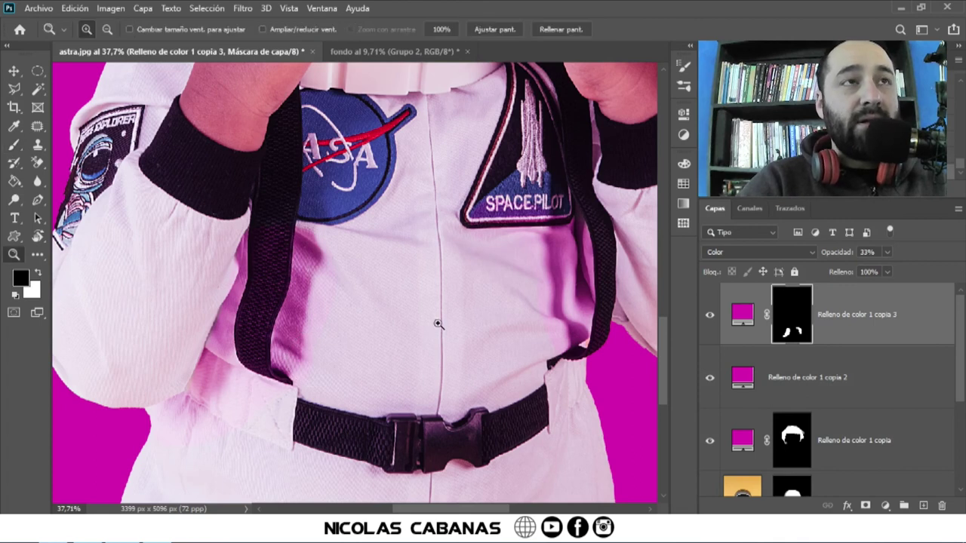
scroll(417, 302, "down", 1)
scroll(420, 285, "down", 1)
scroll(442, 225, "down", 1)
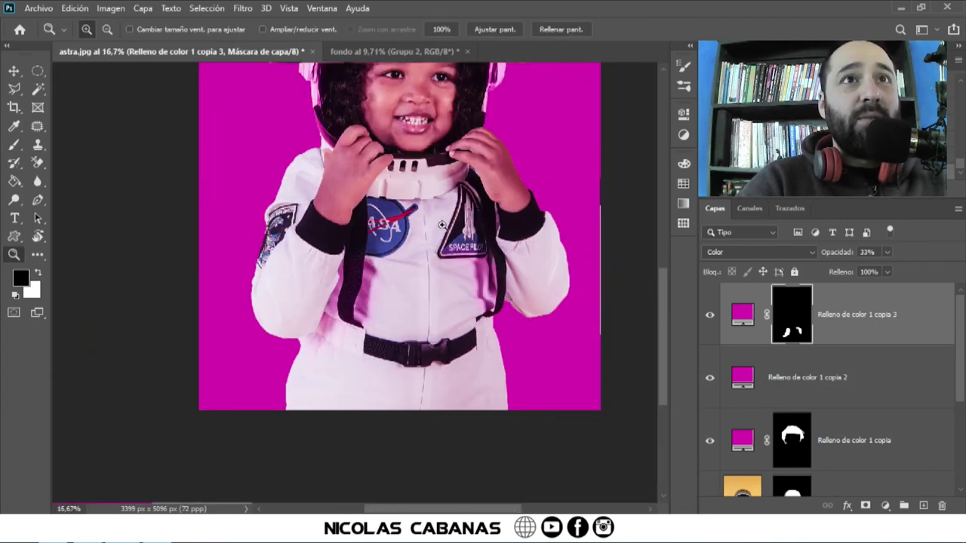
scroll(442, 226, "up", 3)
left_click(441, 263, "alt")
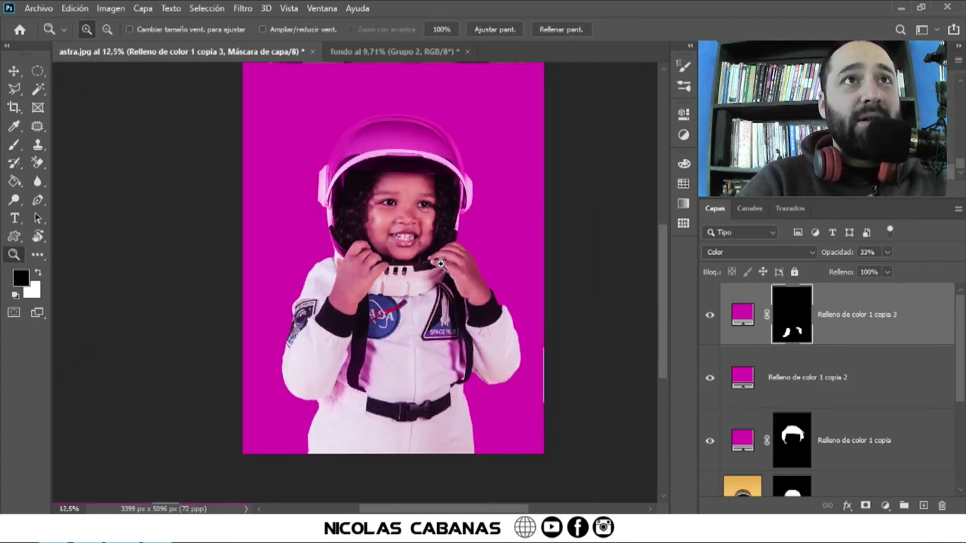
scroll(422, 261, "up", 2)
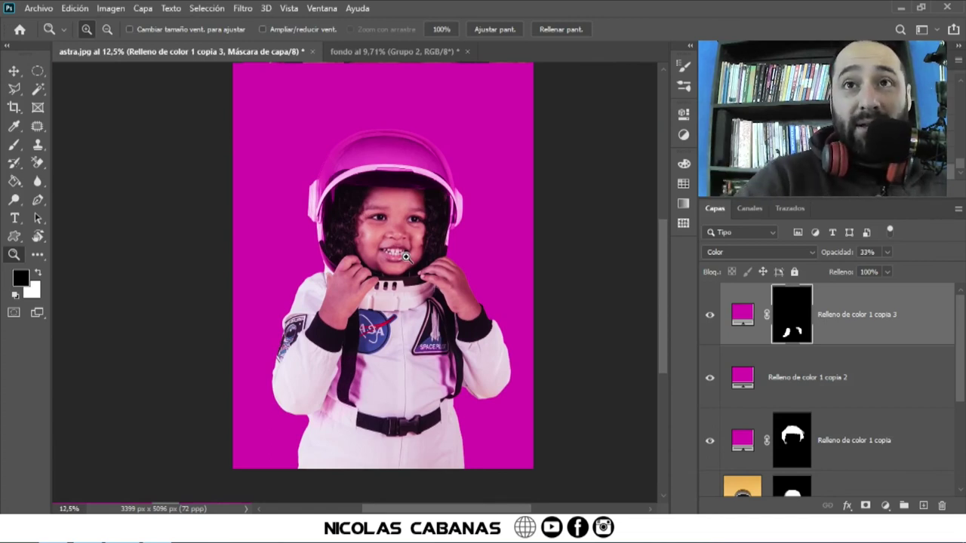
Step: Change the top tint fill's colour to green and copy its hex 1ad95d
double_click(742, 315)
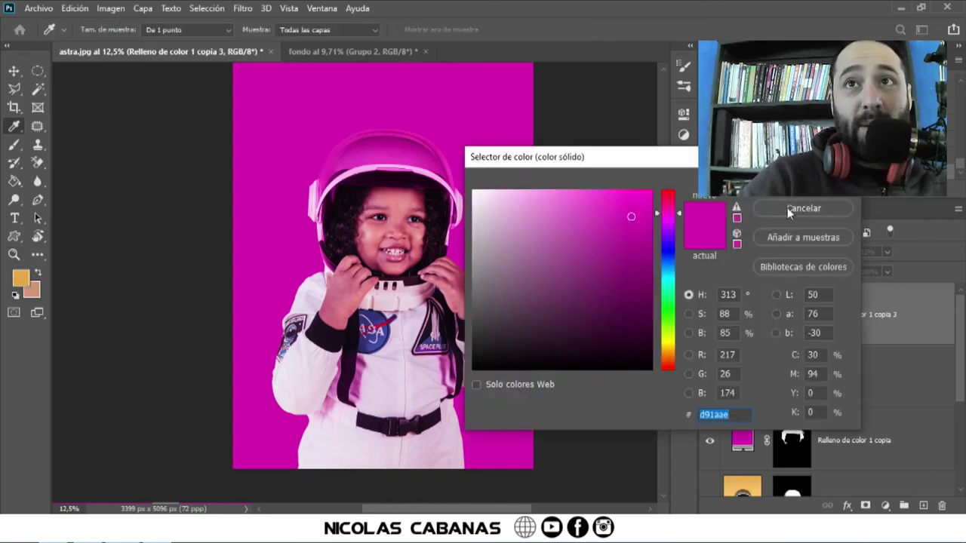
left_click_drag(598, 156, 282, 77)
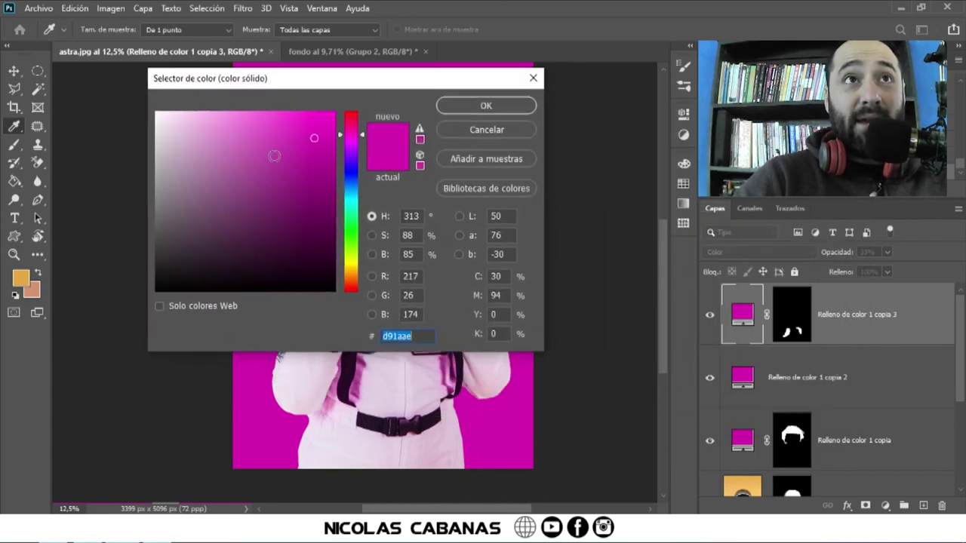
left_click(350, 222)
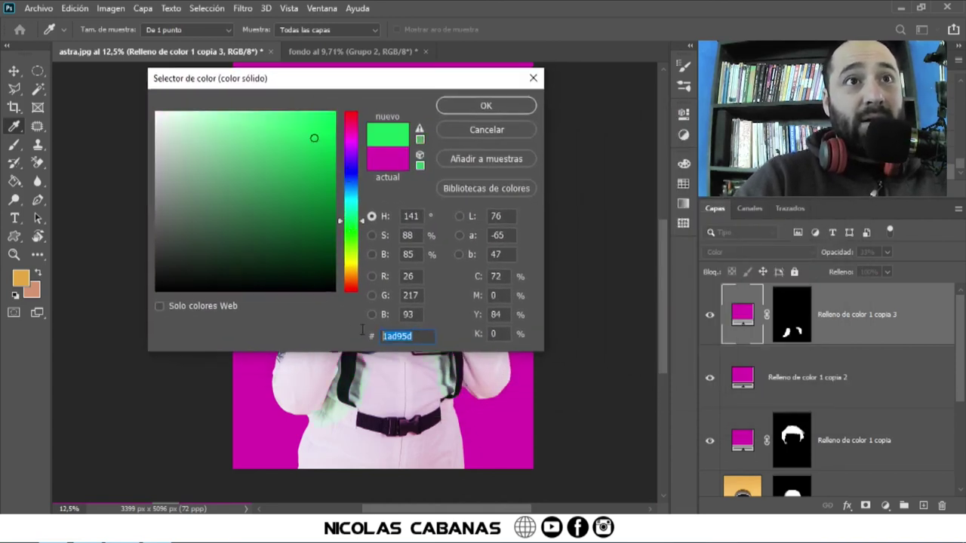
right_click(408, 336)
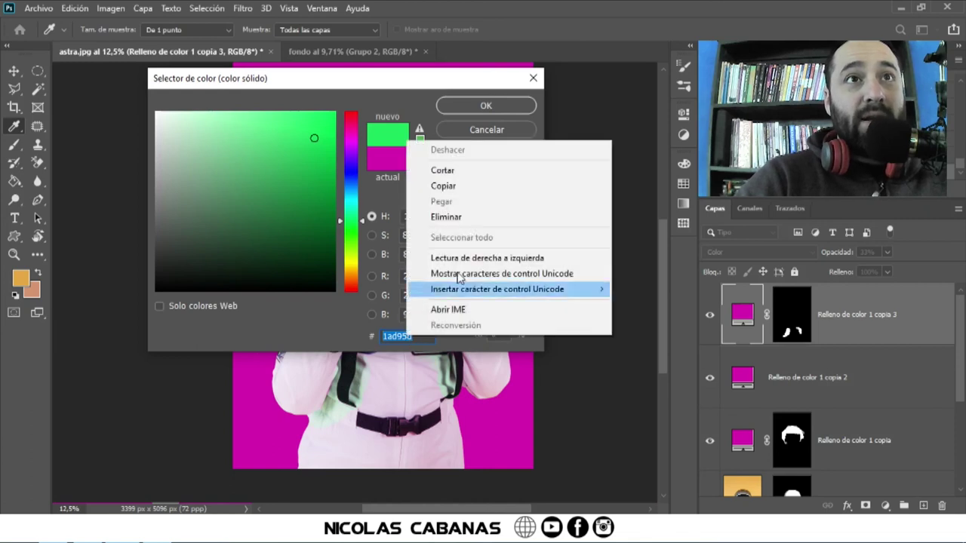
left_click(486, 187)
left_click(504, 111)
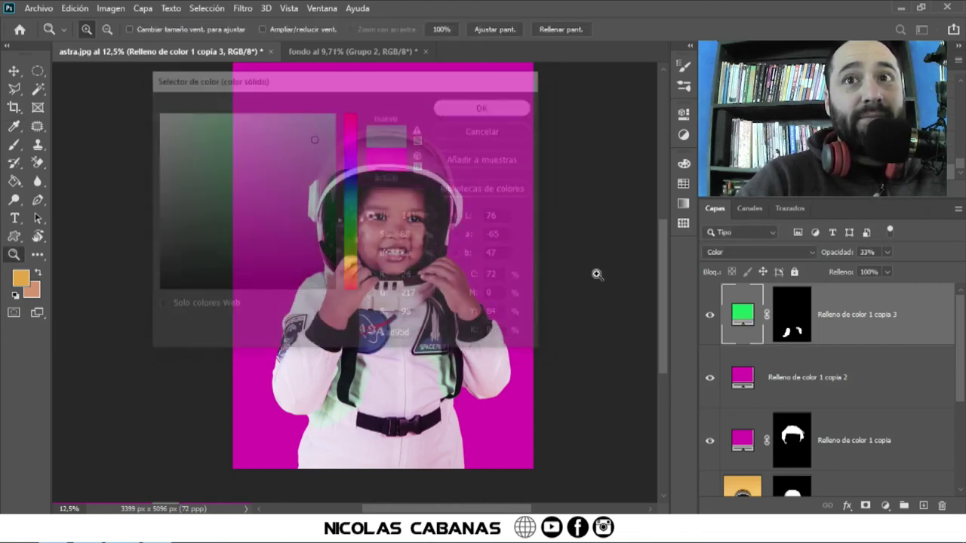
Step: Paste green 1ad95d into Relleno de color 1 copia 2's fill colour
left_click(742, 379)
double_click(741, 377)
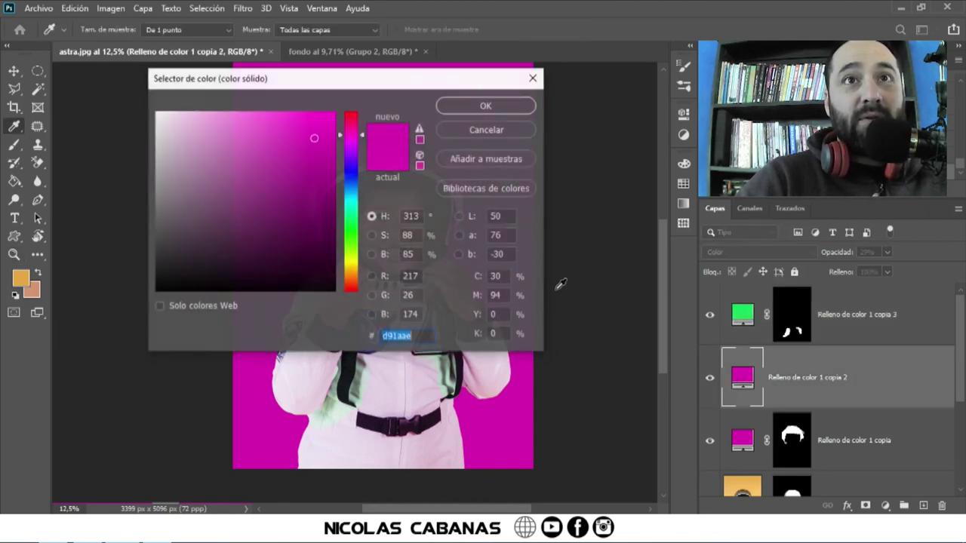
right_click(403, 336)
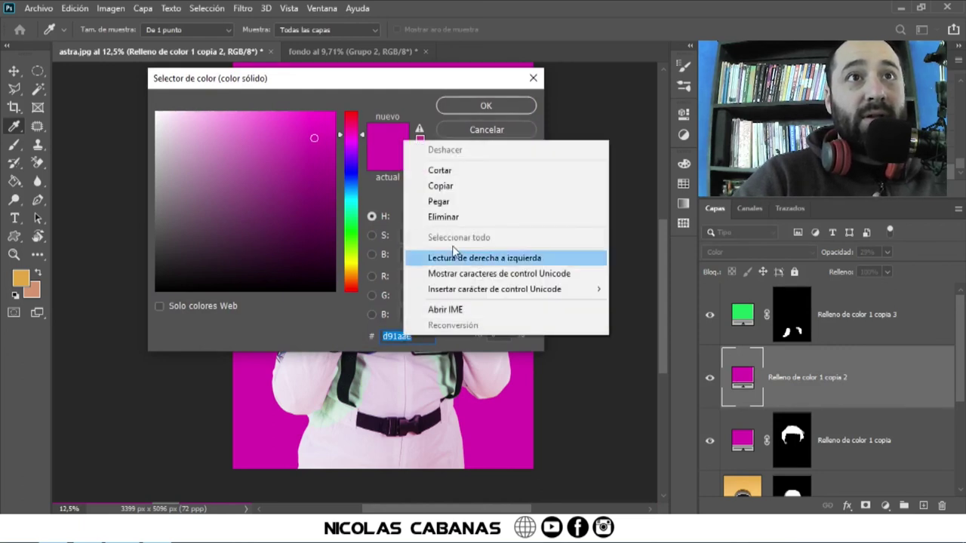
left_click(423, 202)
left_click(467, 111)
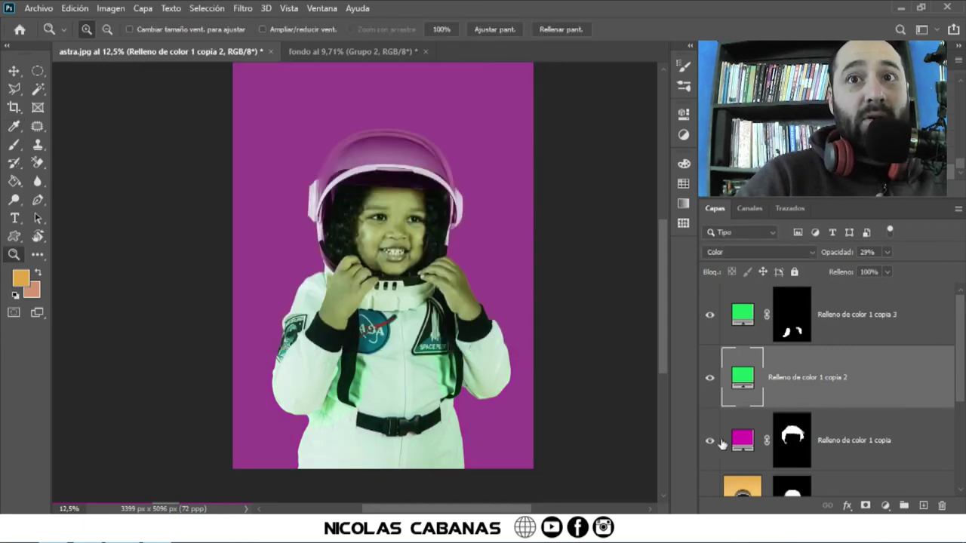
Step: Paste green 1ad95d into the helmet tint layer Relleno de color 1 copia
left_click(741, 440)
double_click(741, 440)
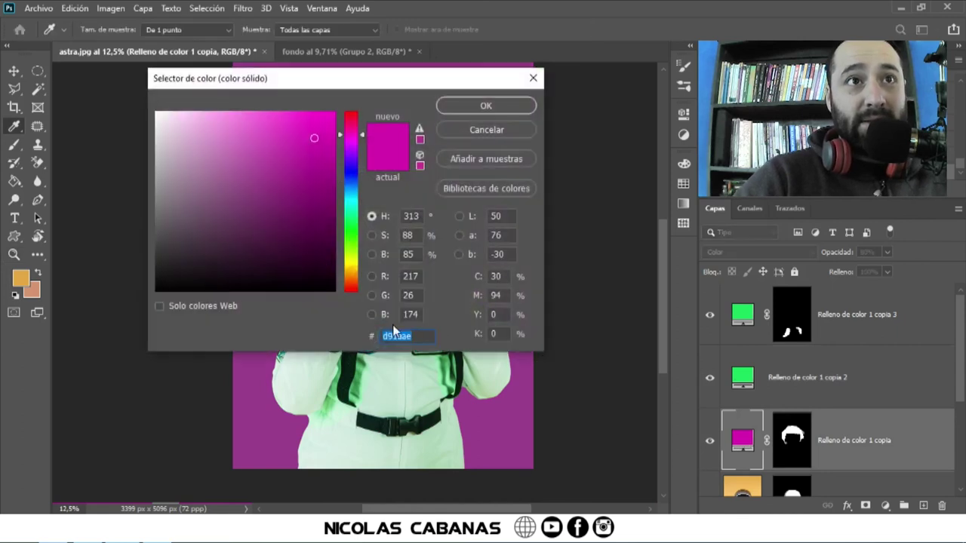
right_click(400, 334)
left_click(433, 199)
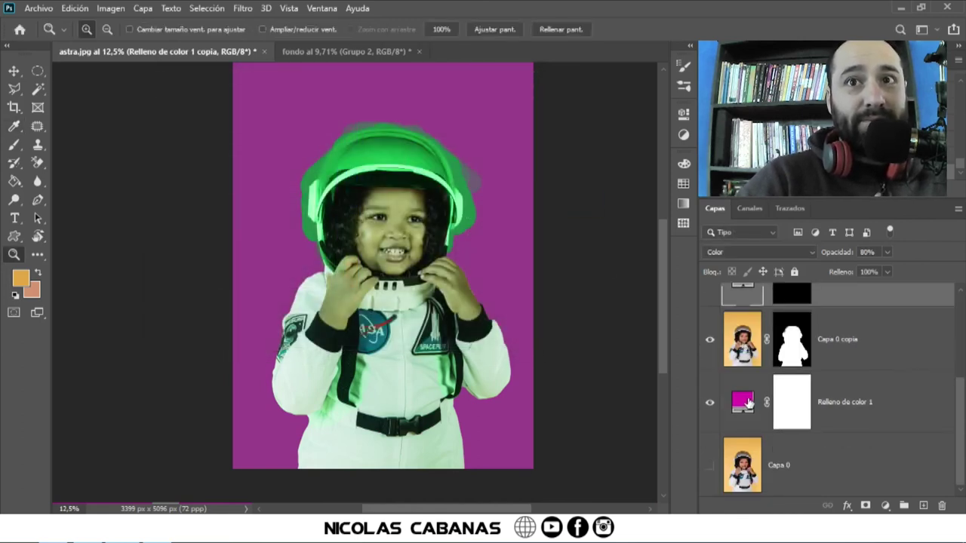
Step: Paste green 1ad95d into the background fill colour
double_click(746, 402)
right_click(416, 336)
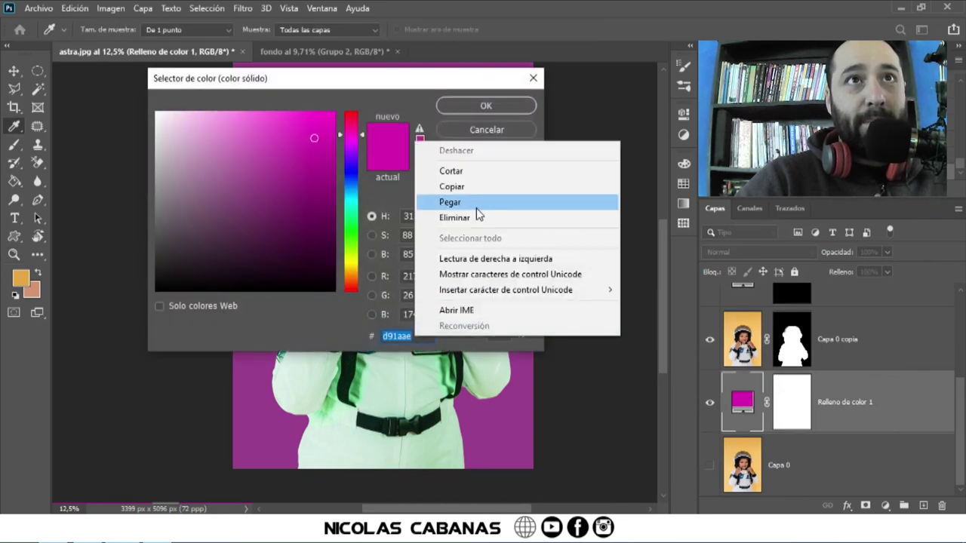
left_click(476, 208)
left_click(486, 106)
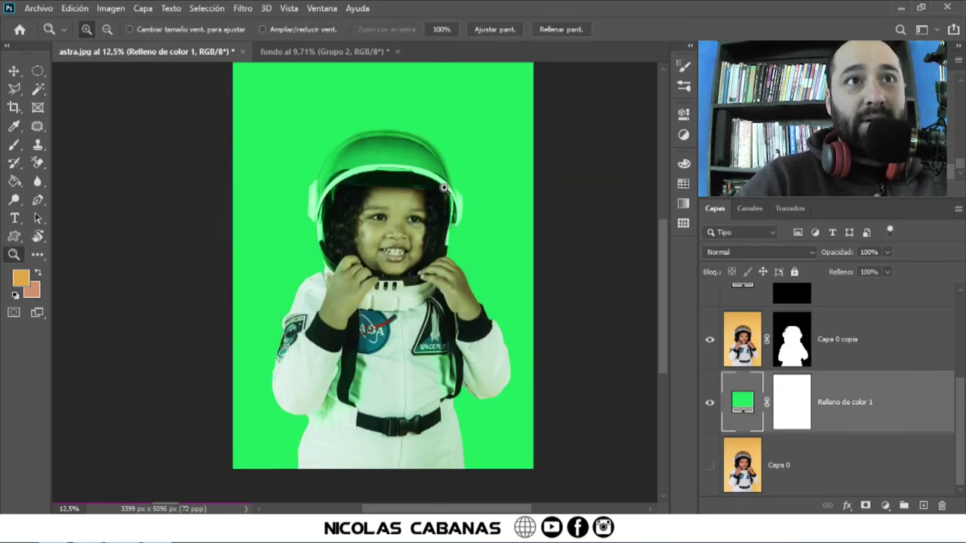
mouse_move(662, 292)
left_mouse_down()
mouse_move(664, 276)
mouse_move(661, 289)
left_mouse_up()
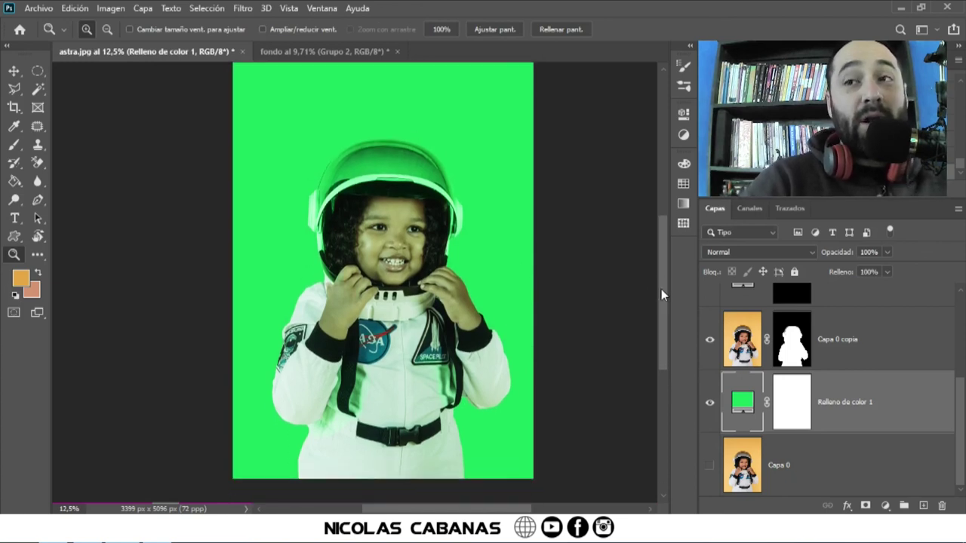